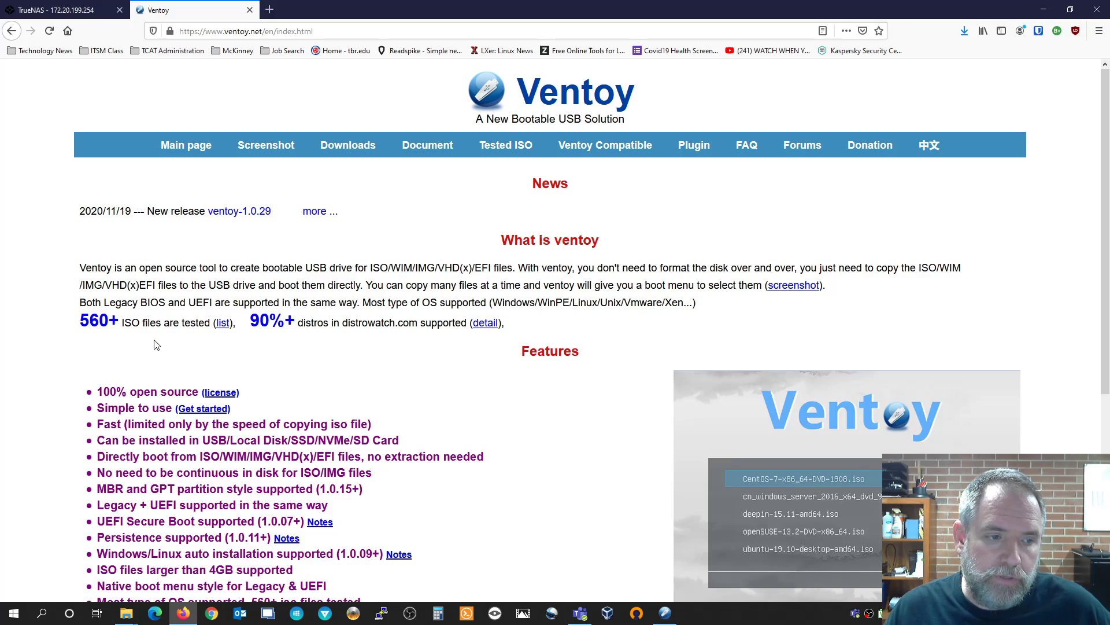
# - Review the tested ISO count, distro support figure, feature list and sample boot menu on the Ventoy main page
pyautogui.moveTo(114, 316); pyautogui.dragTo(83, 319)
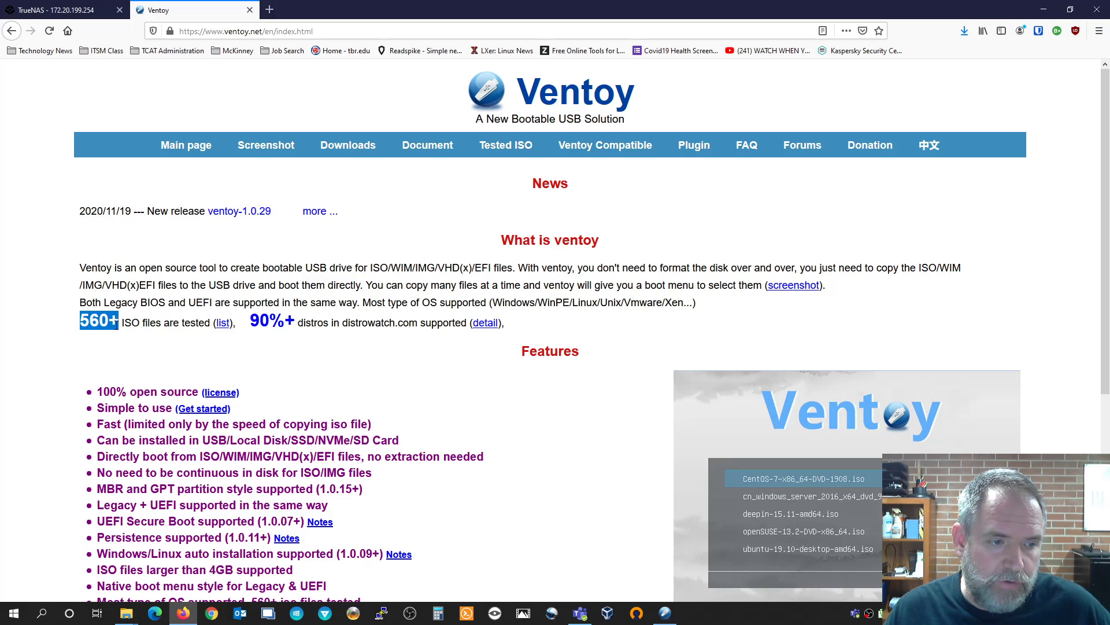
pyautogui.click(163, 328)
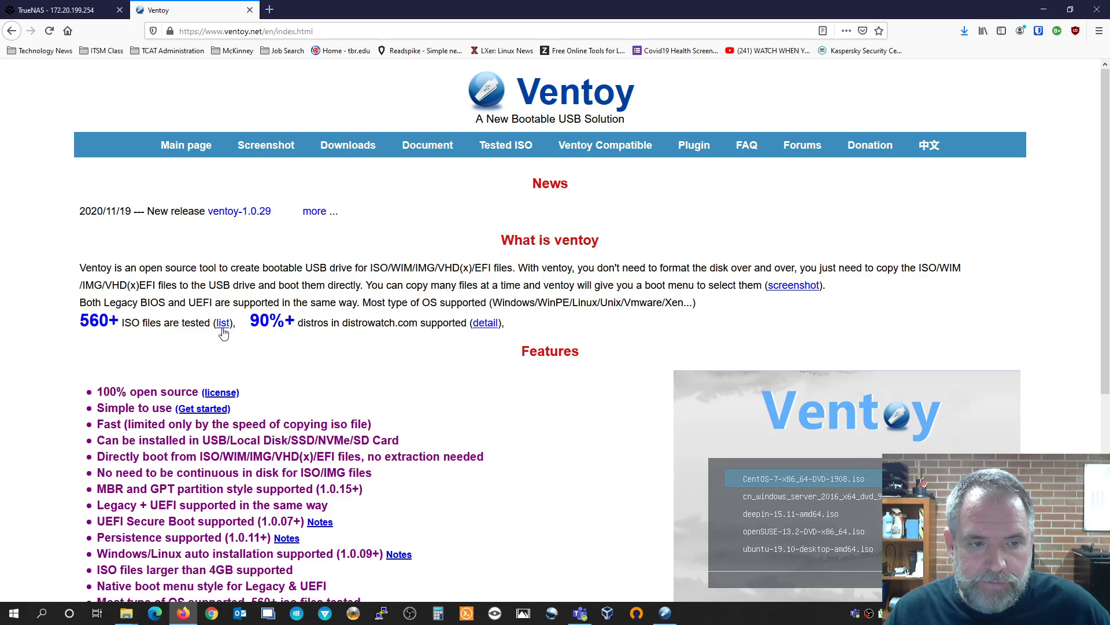
pyautogui.moveTo(252, 315); pyautogui.dragTo(301, 321)
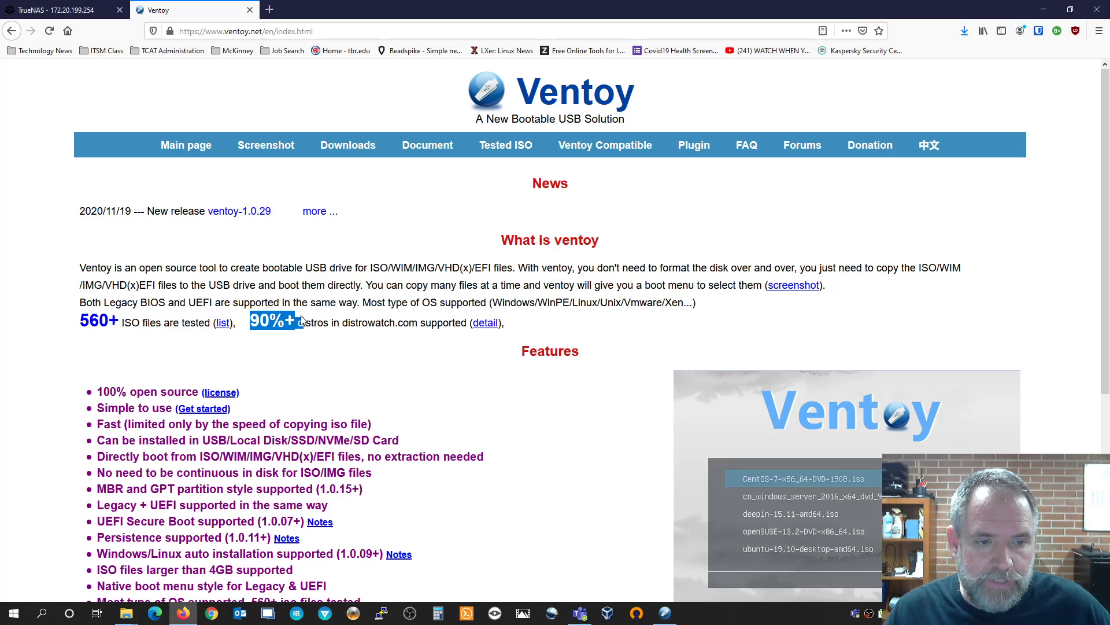
pyautogui.click(345, 323)
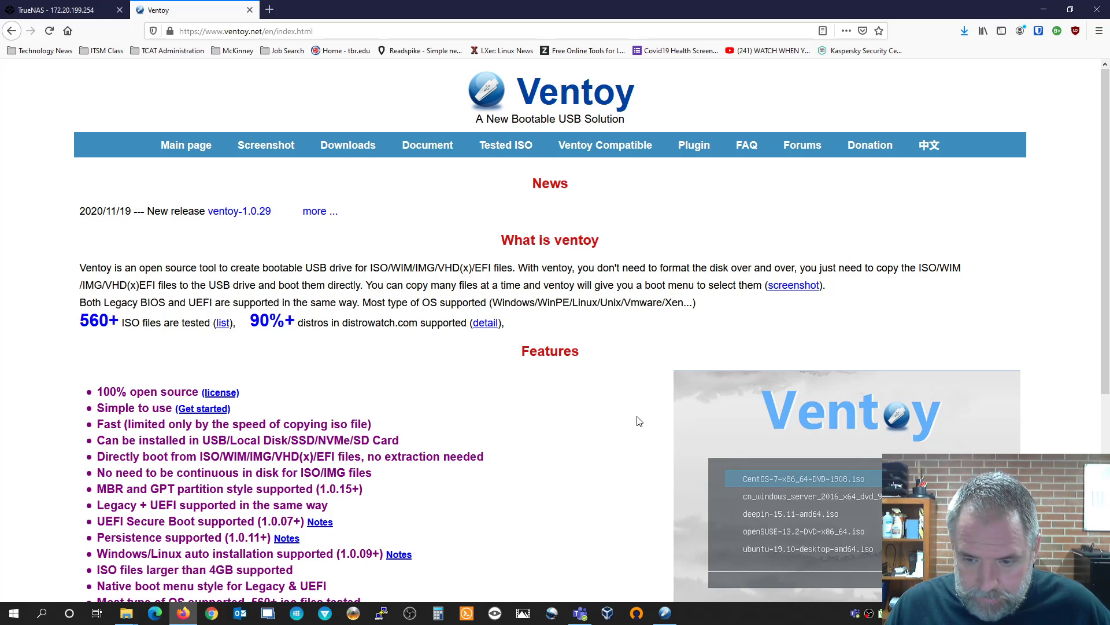
pyautogui.scroll(-2, 639, 421)
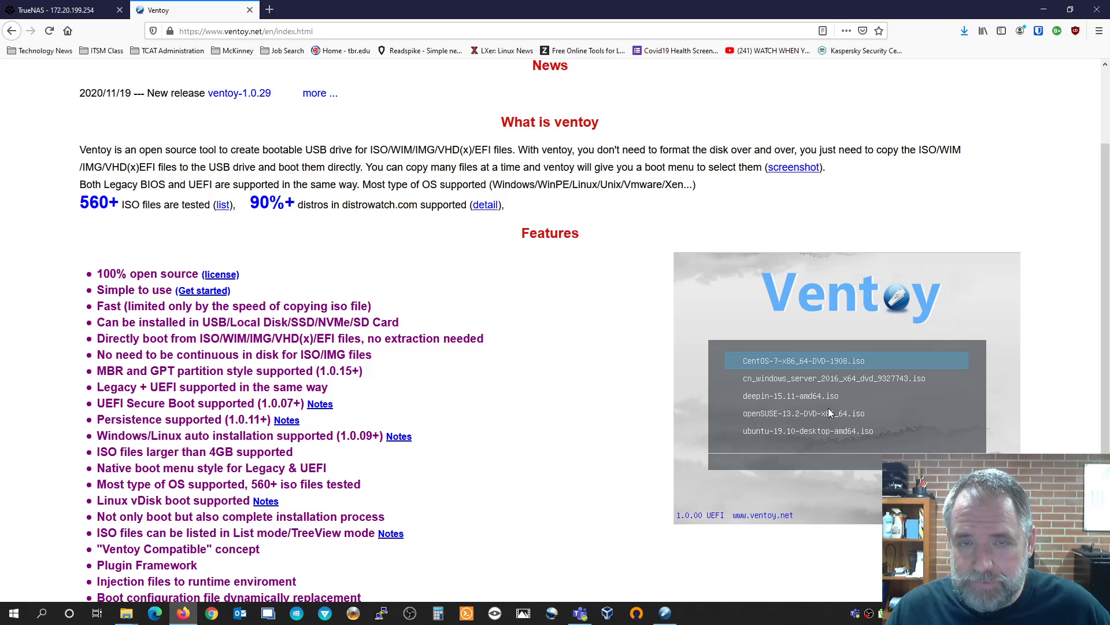
pyautogui.scroll(2, 613, 365)
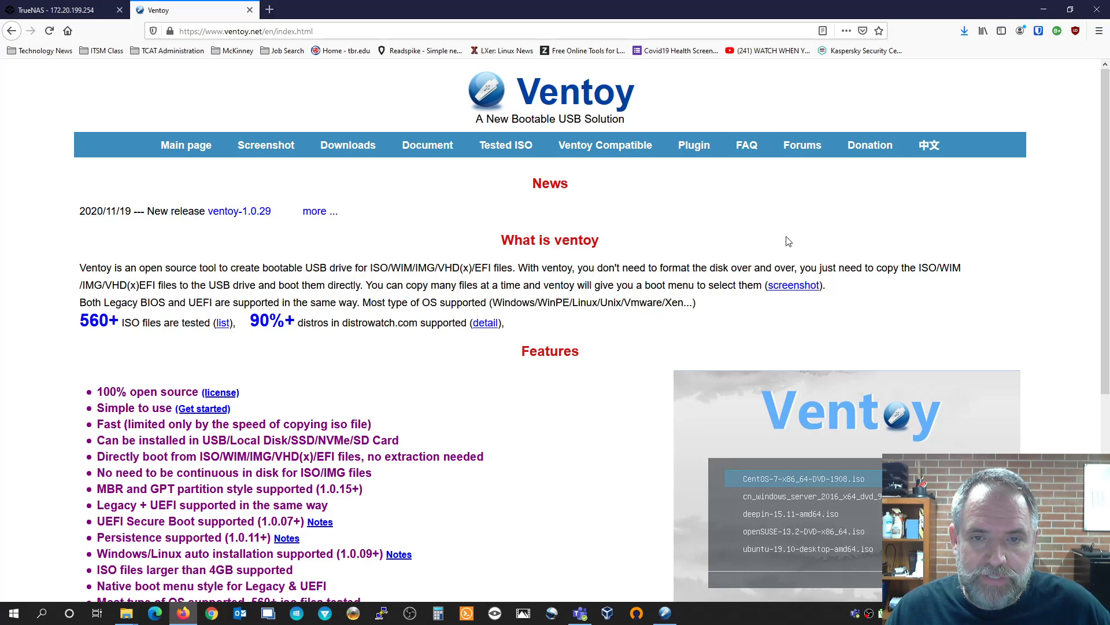
# - Open the Ventoy downloads page and look over the available release files and download notes
pyautogui.click(348, 145)
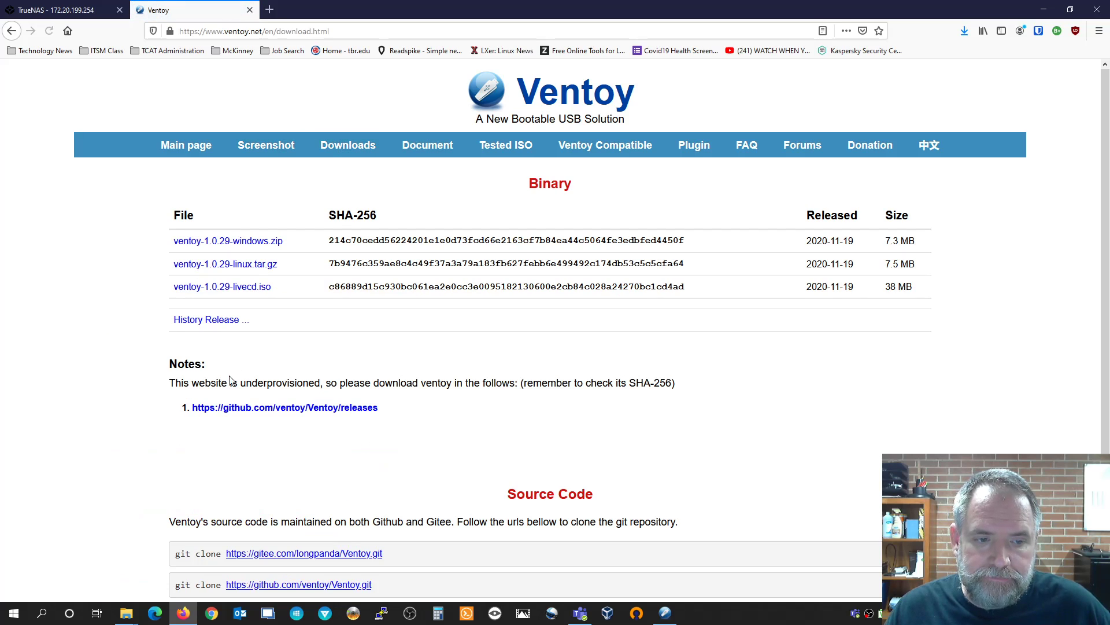
pyautogui.scroll(-1, 370, 485)
pyautogui.scroll(1, 247, 454)
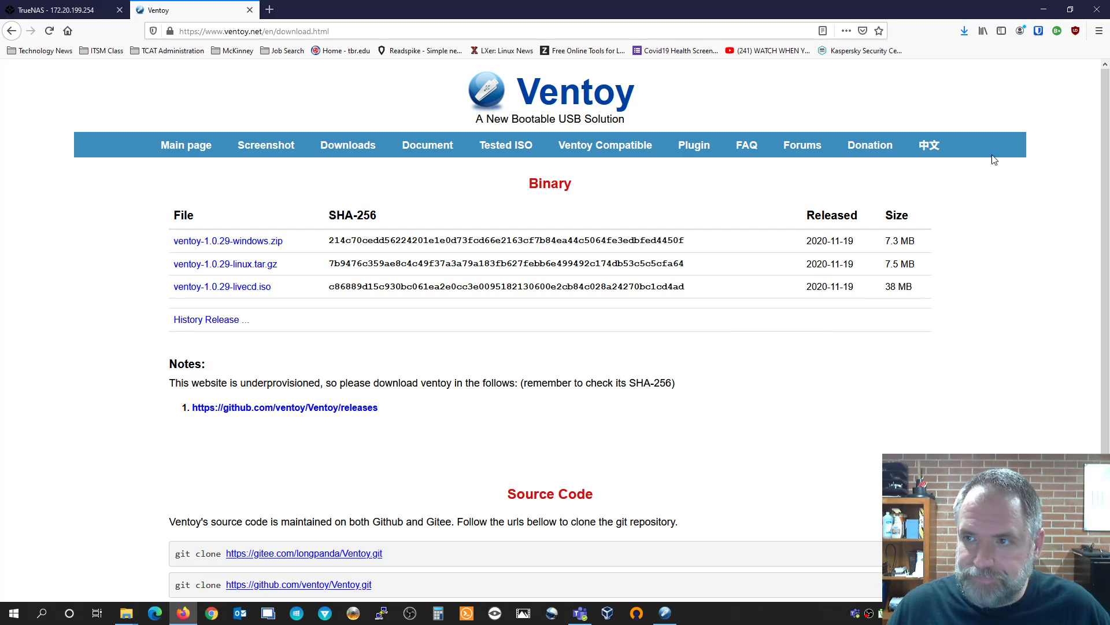
# - Switch to Ventoy2Disk, install Ventoy on the 128GB Patriot Memory drive (E:) with both format warnings accepted, and close the tool
pyautogui.click(1043, 9)
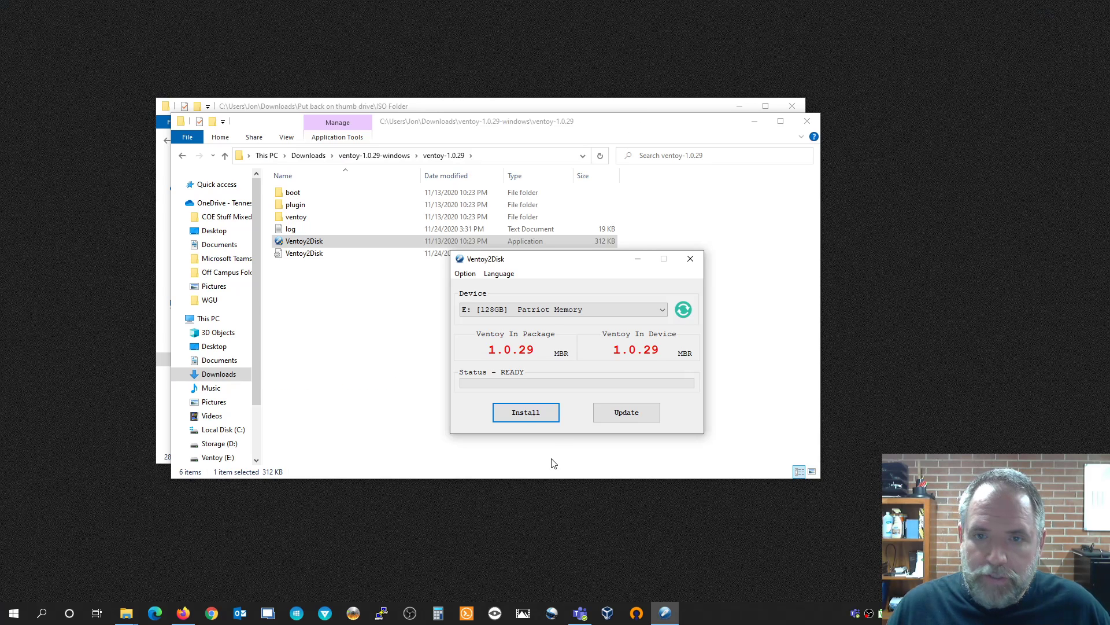
pyautogui.moveTo(572, 265); pyautogui.dragTo(560, 214)
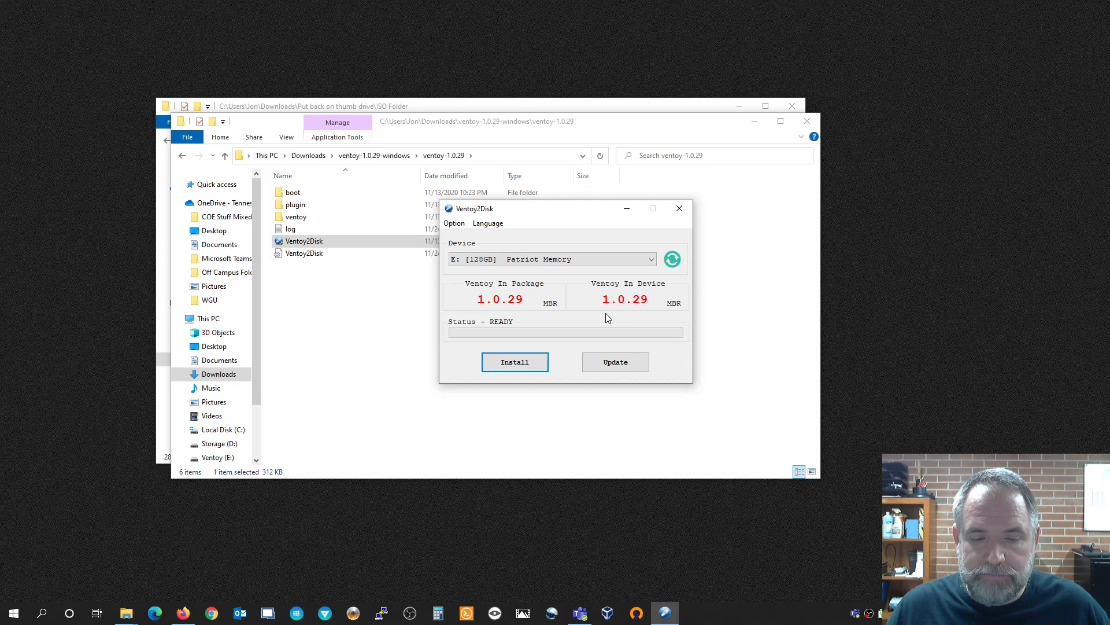
pyautogui.click(515, 363)
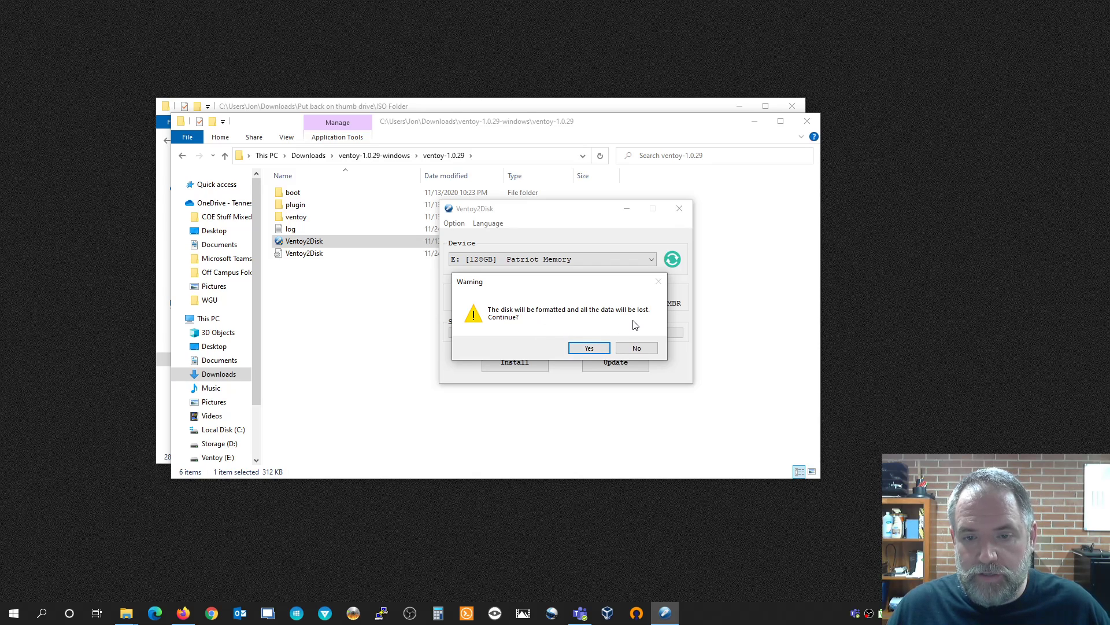
pyautogui.click(588, 346)
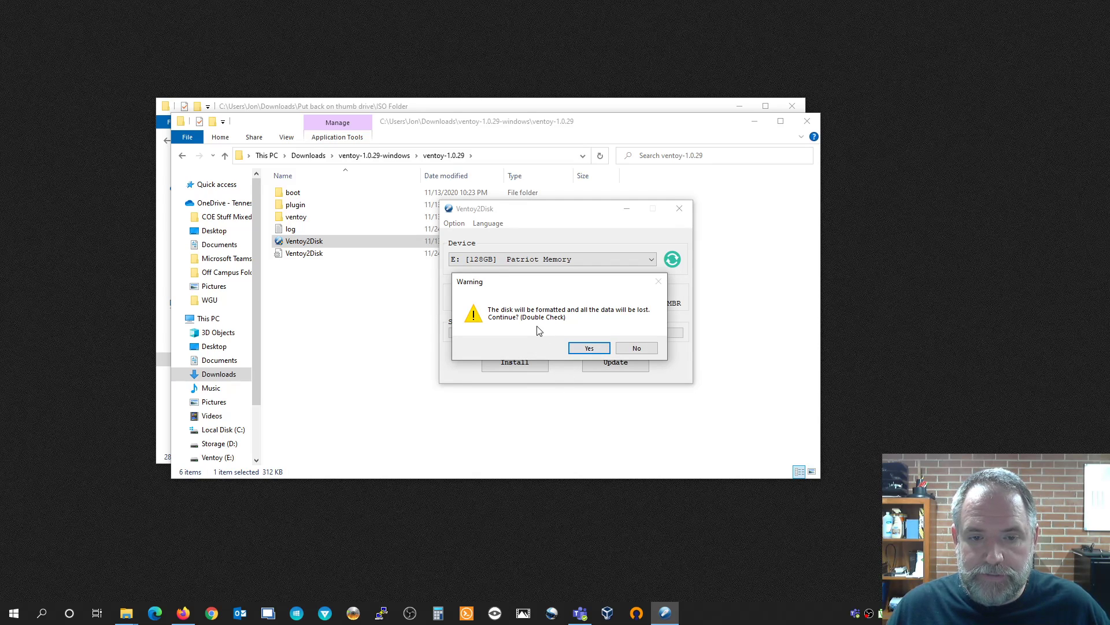
pyautogui.click(585, 348)
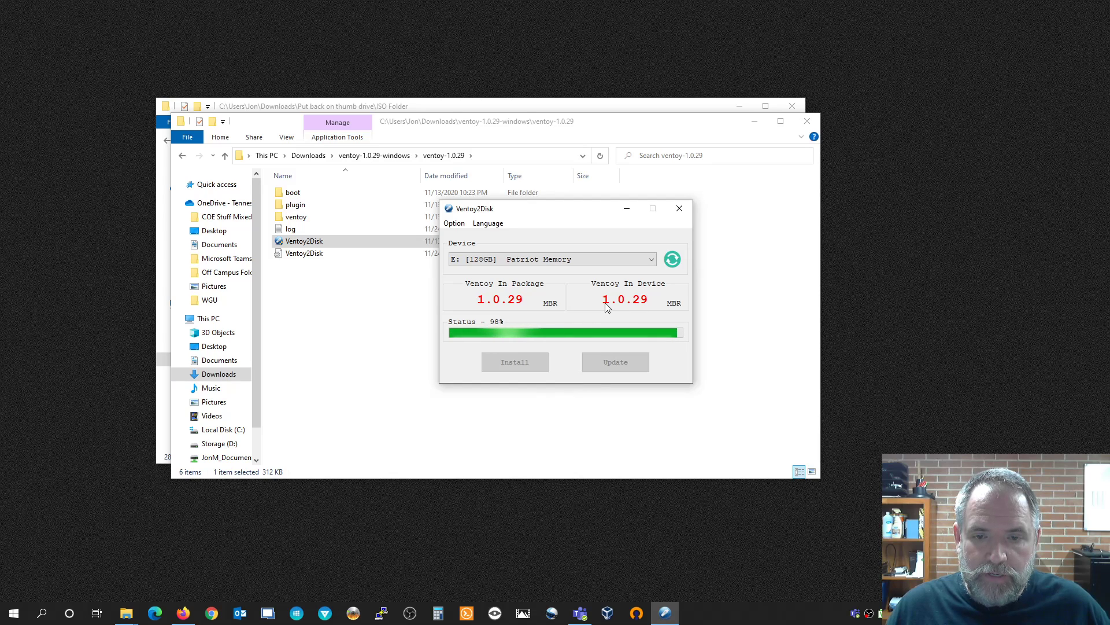
pyautogui.click(633, 348)
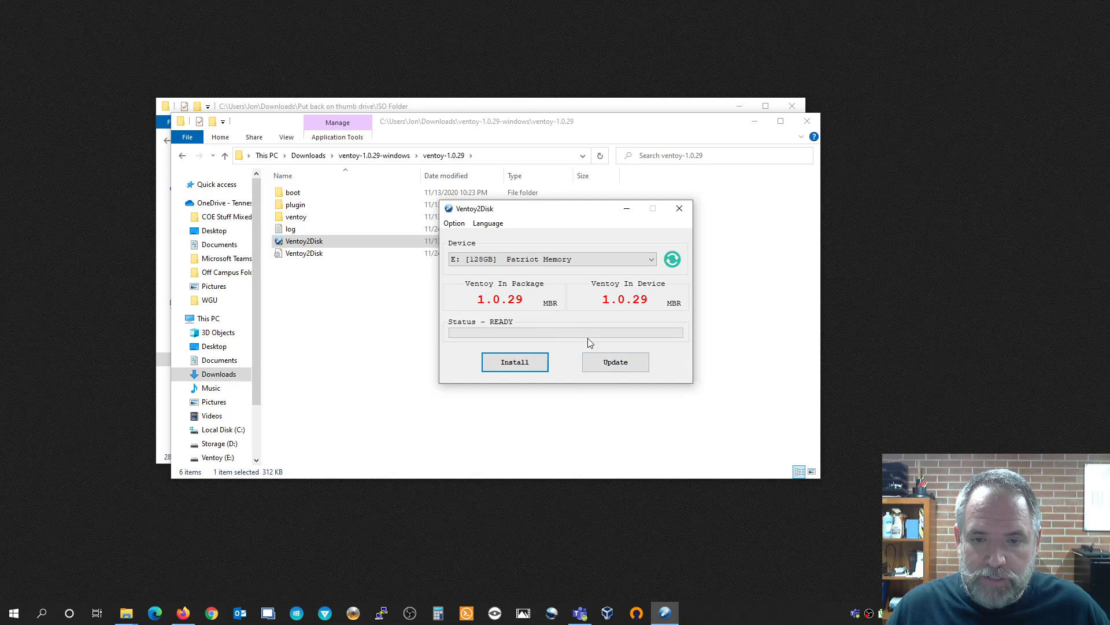
pyautogui.click(680, 208)
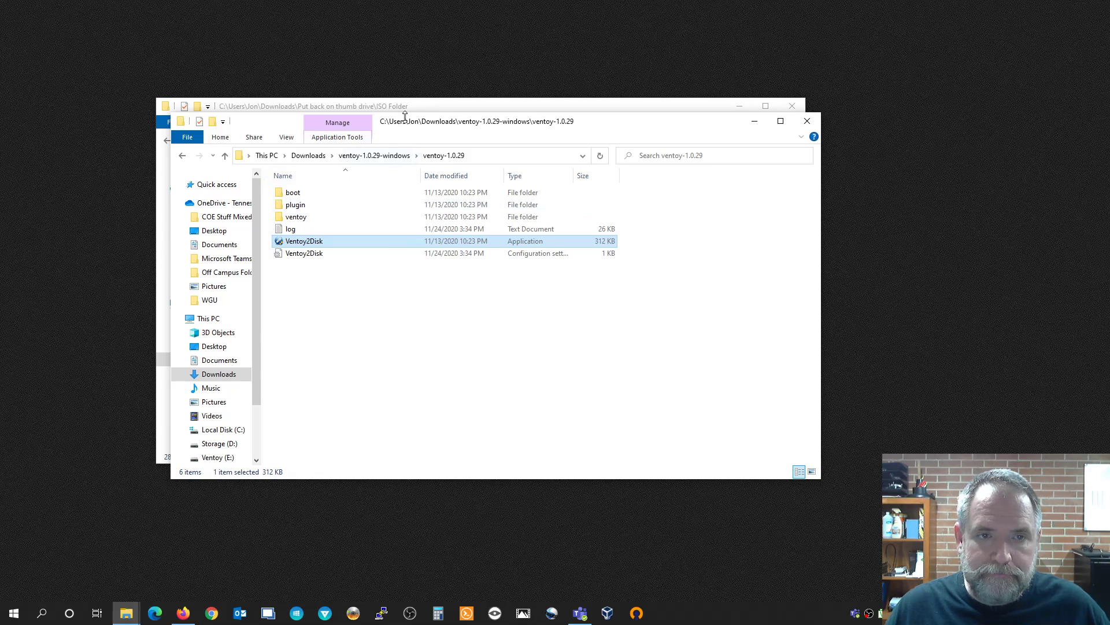
# - Bring the ISO Folder window to the front and look through its ISO files
pyautogui.moveTo(411, 116); pyautogui.dragTo(297, 193)
pyautogui.moveTo(369, 111); pyautogui.dragTo(234, 57)
pyautogui.scroll(-2, 345, 355)
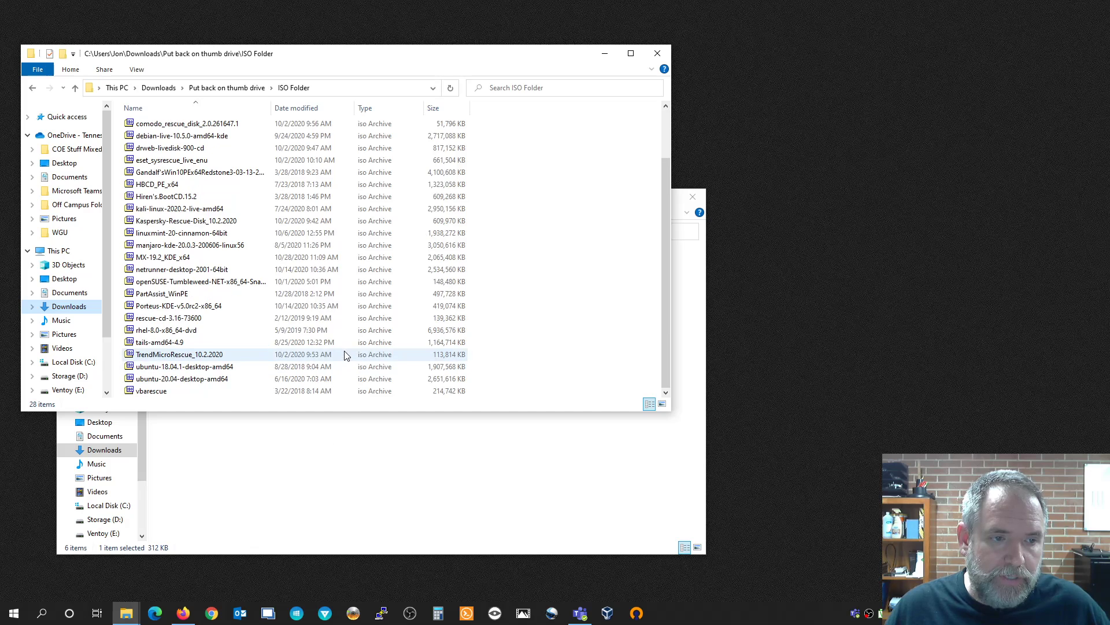
pyautogui.scroll(2, 345, 355)
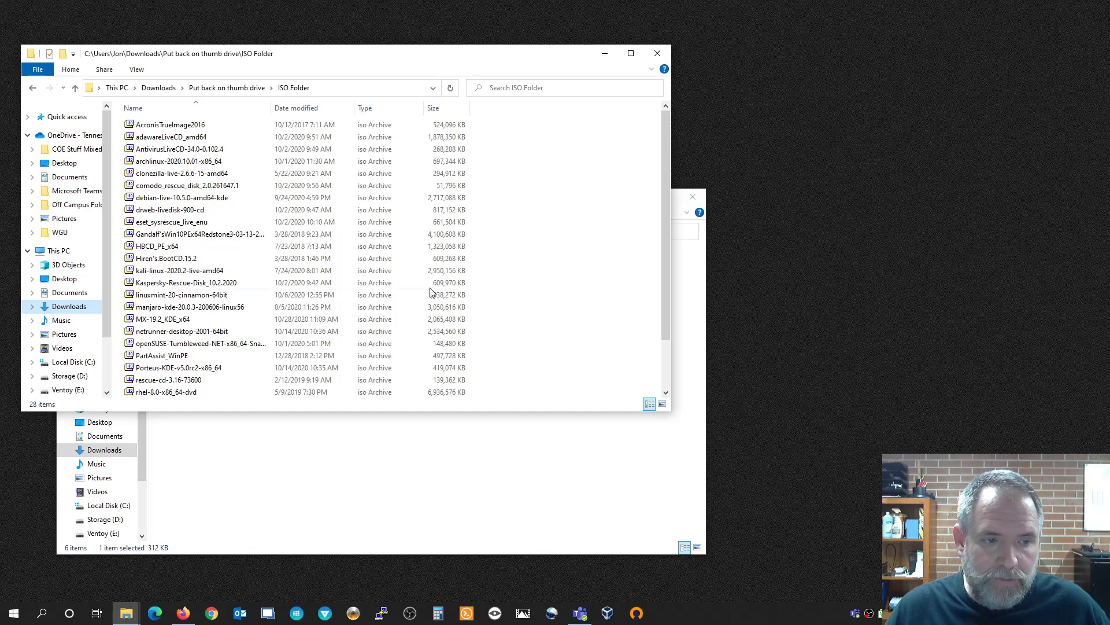
pyautogui.scroll(-2, 357, 362)
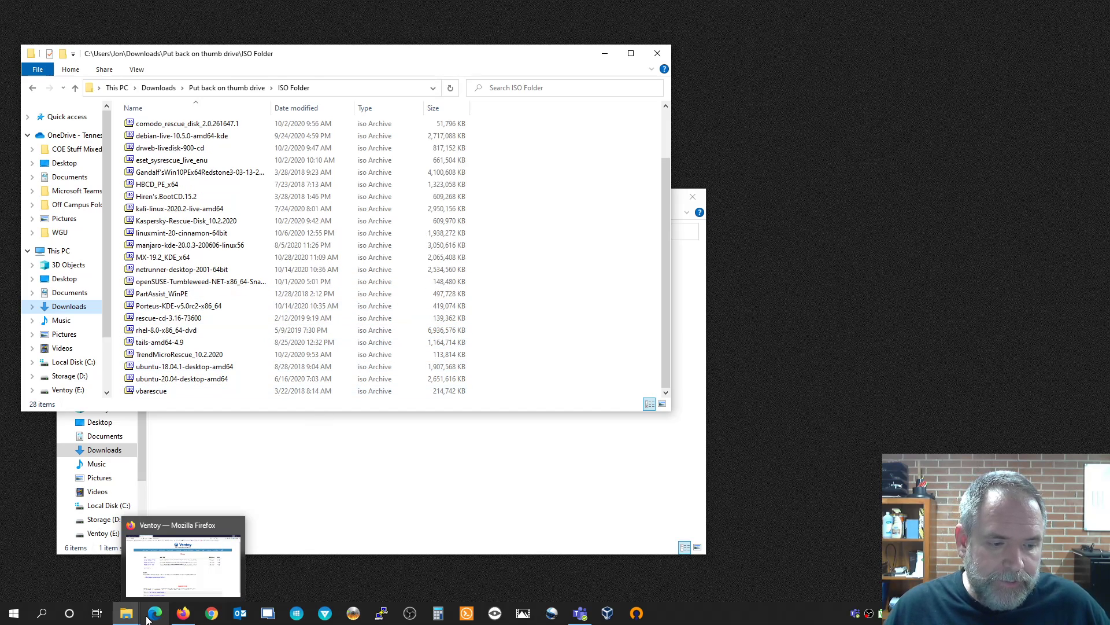
# - Open the Ventoy (E:) drive in a new window and place it beside the ISO Folder window
pyautogui.moveTo(130, 617)
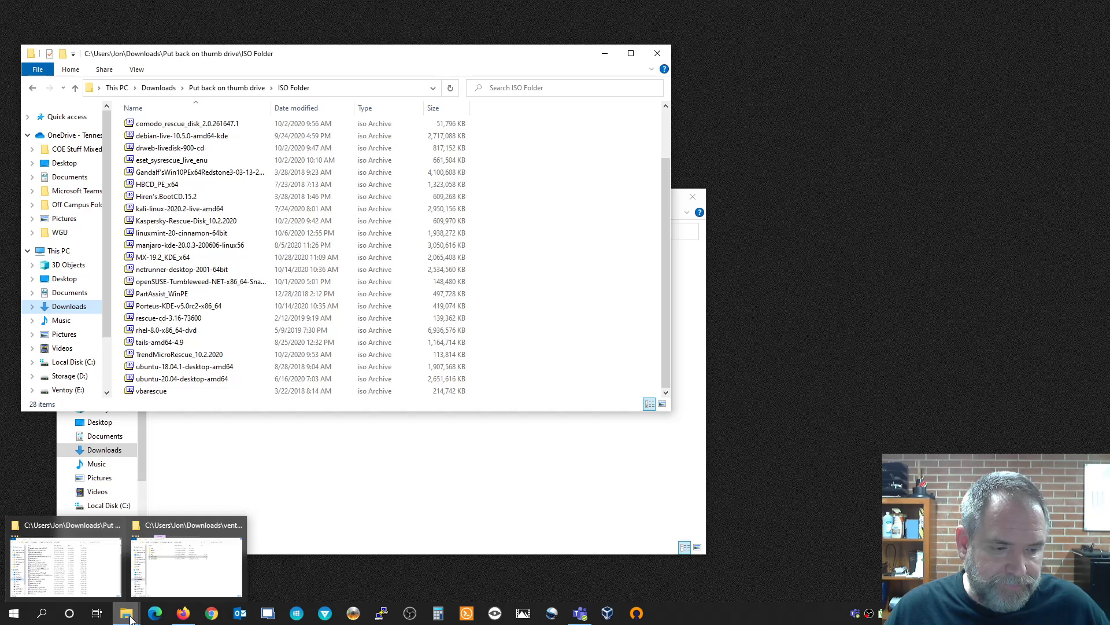
pyautogui.rightClick(69, 390)
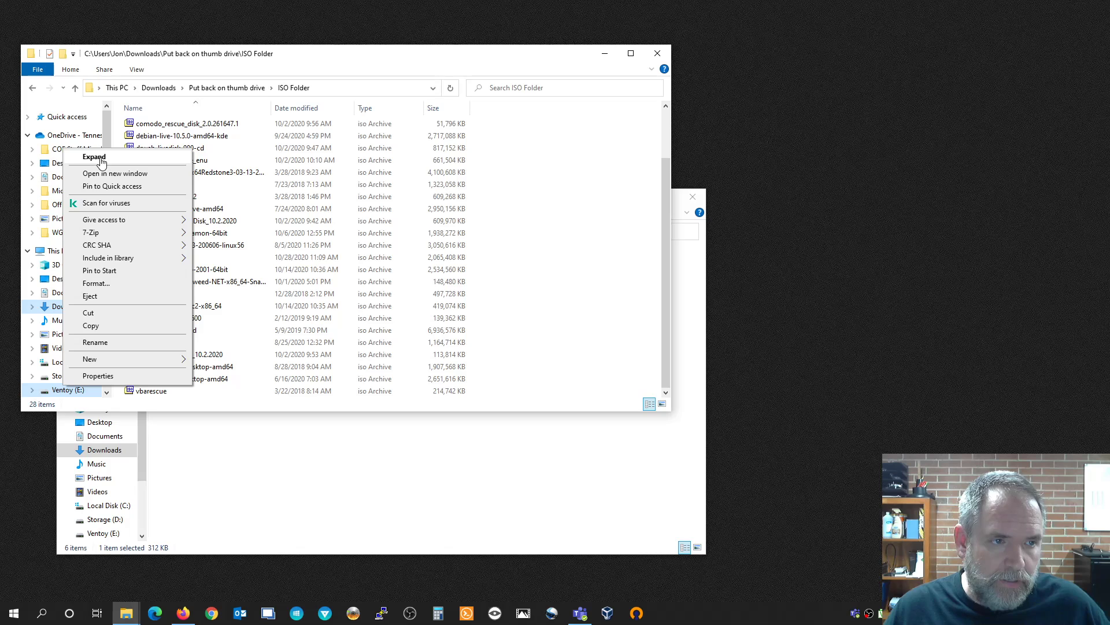
pyautogui.click(115, 173)
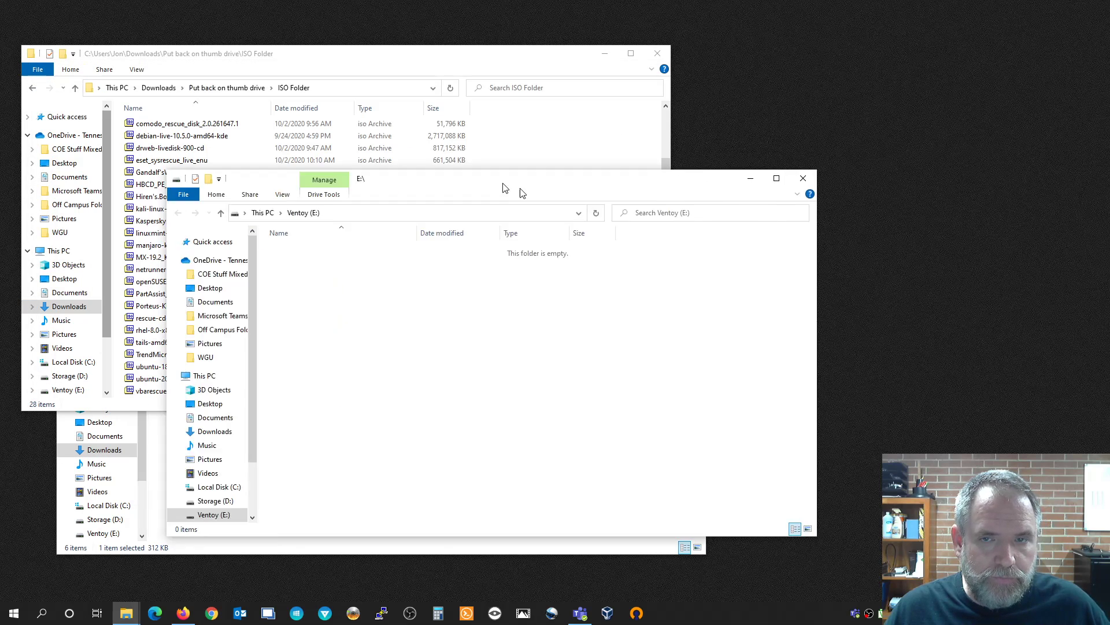
pyautogui.moveTo(489, 179); pyautogui.dragTo(691, 155)
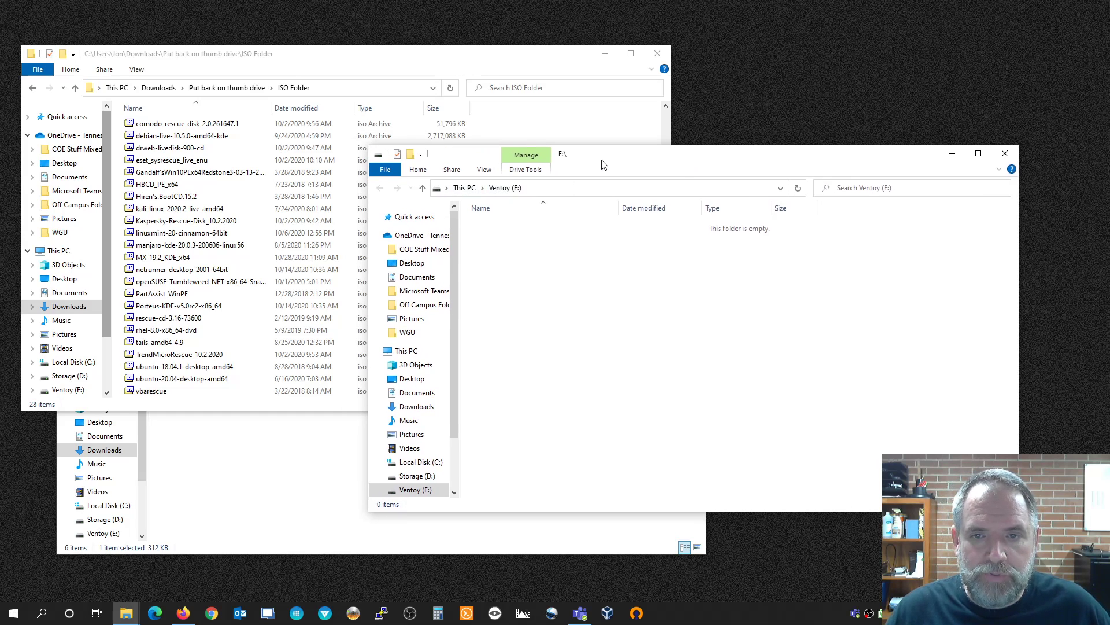
pyautogui.moveTo(581, 155); pyautogui.dragTo(639, 96)
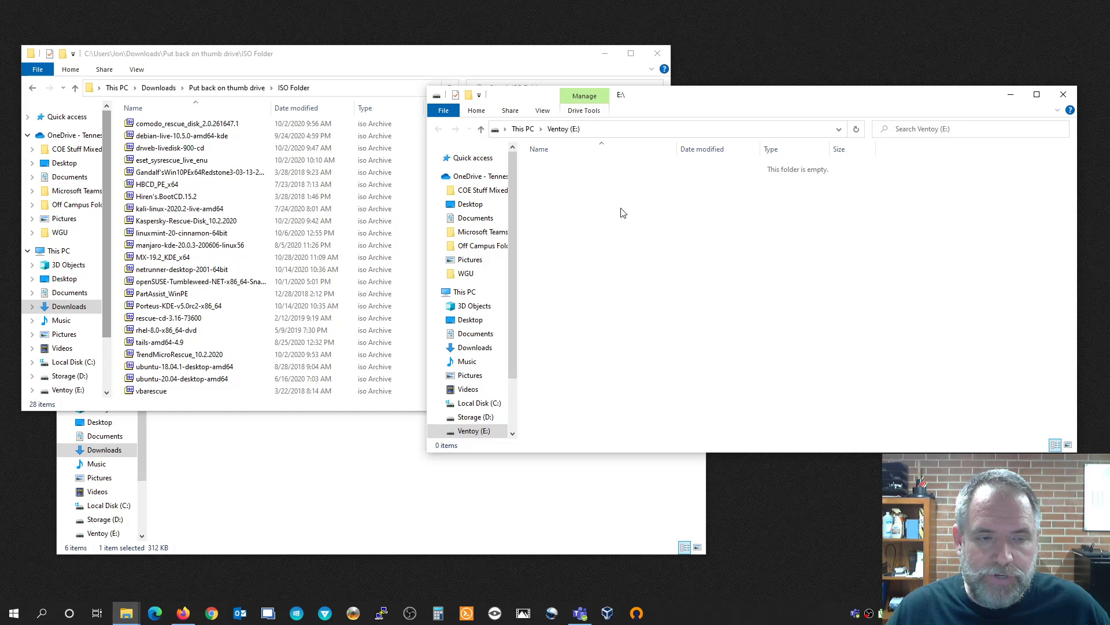
pyautogui.moveTo(632, 100); pyautogui.dragTo(678, 49)
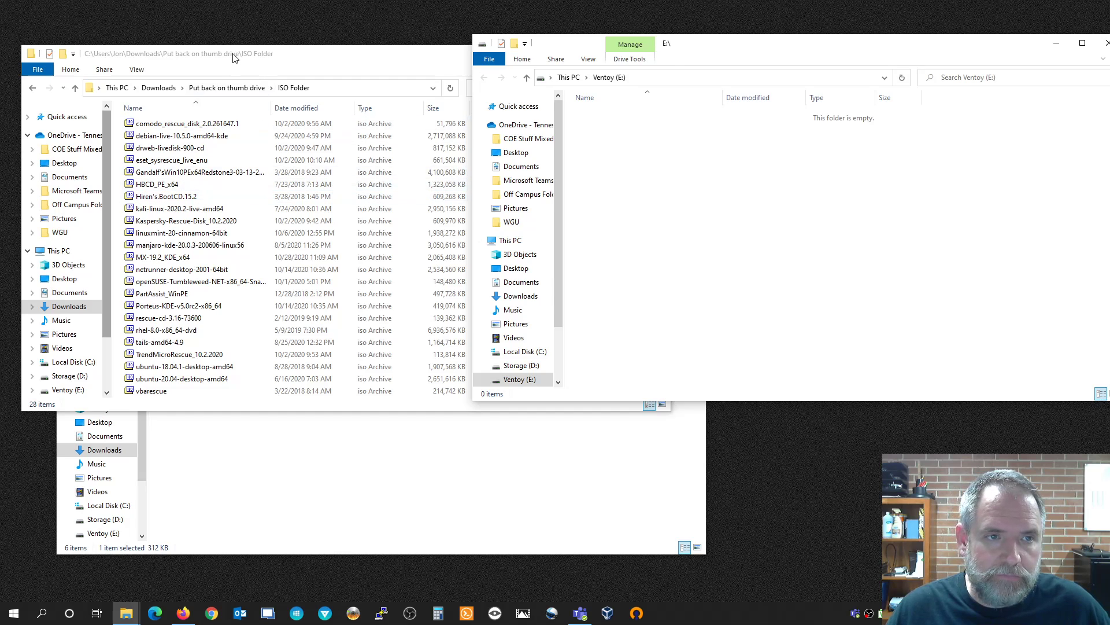
# - Copy the comodo_rescue_disk_2.0.261647.1, archlinux-2020.10.01-x86_64 and clonezilla-live-2.6.6-15-amd64 ISO files from ISO Folder to the Ventoy (E:) drive
pyautogui.moveTo(235, 56); pyautogui.dragTo(218, 112)
pyautogui.moveTo(193, 181); pyautogui.dragTo(800, 225)
pyautogui.scroll(2, 191, 247)
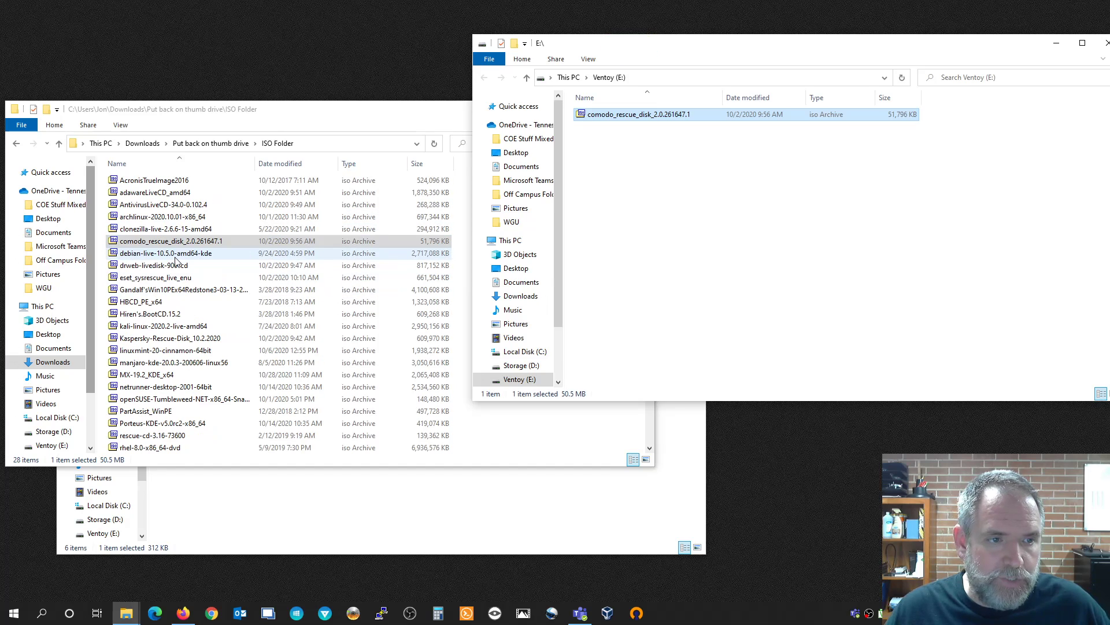
pyautogui.moveTo(166, 220); pyautogui.dragTo(691, 221)
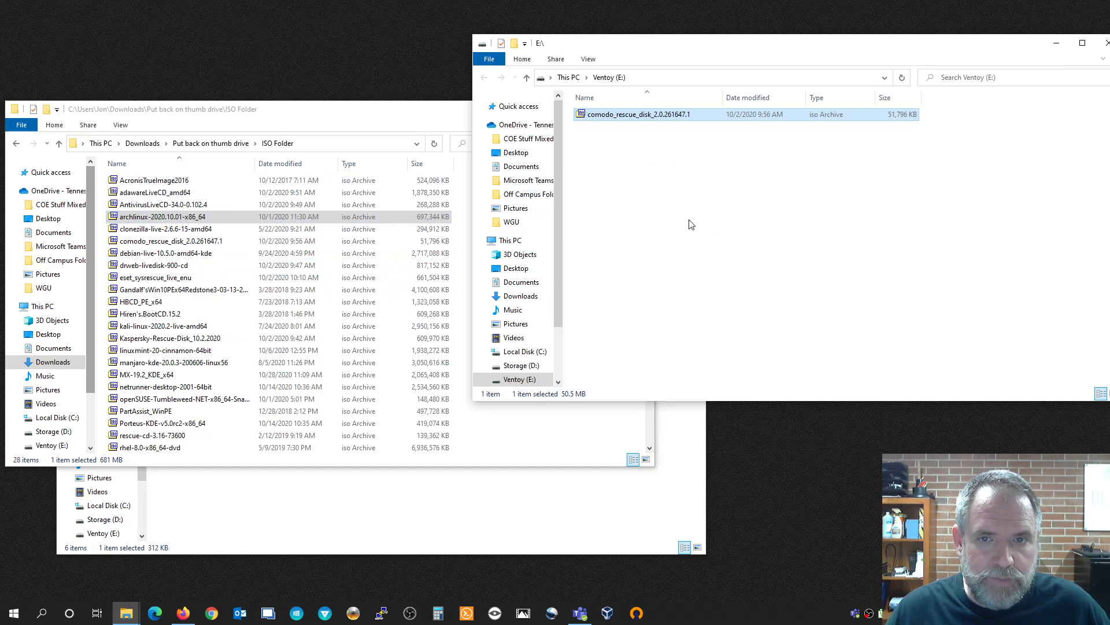
pyautogui.click(166, 230)
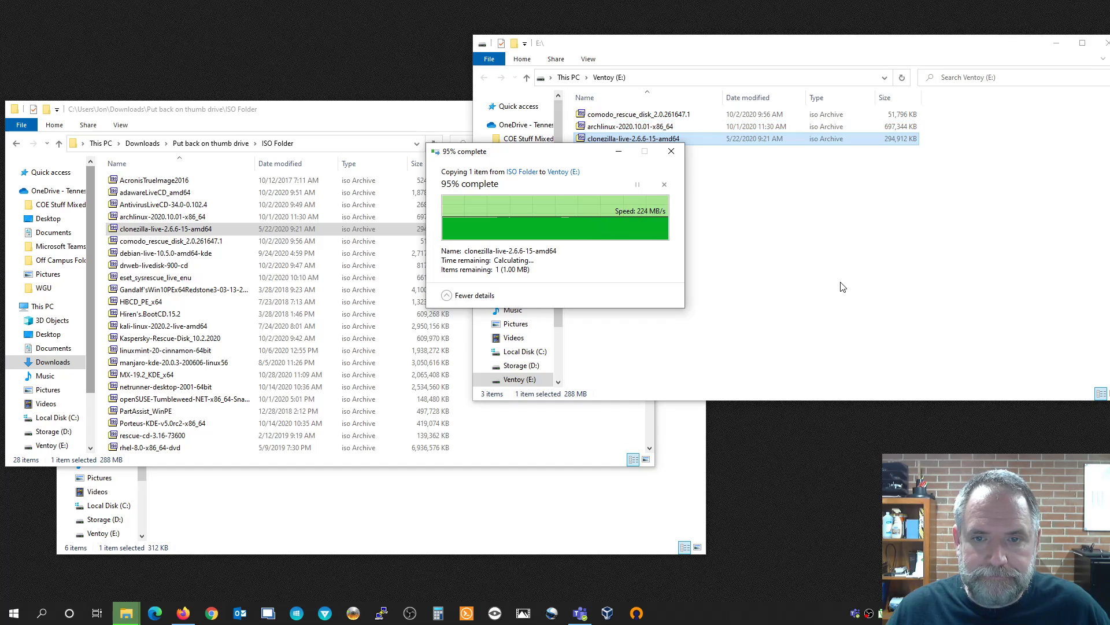
pyautogui.click(701, 166)
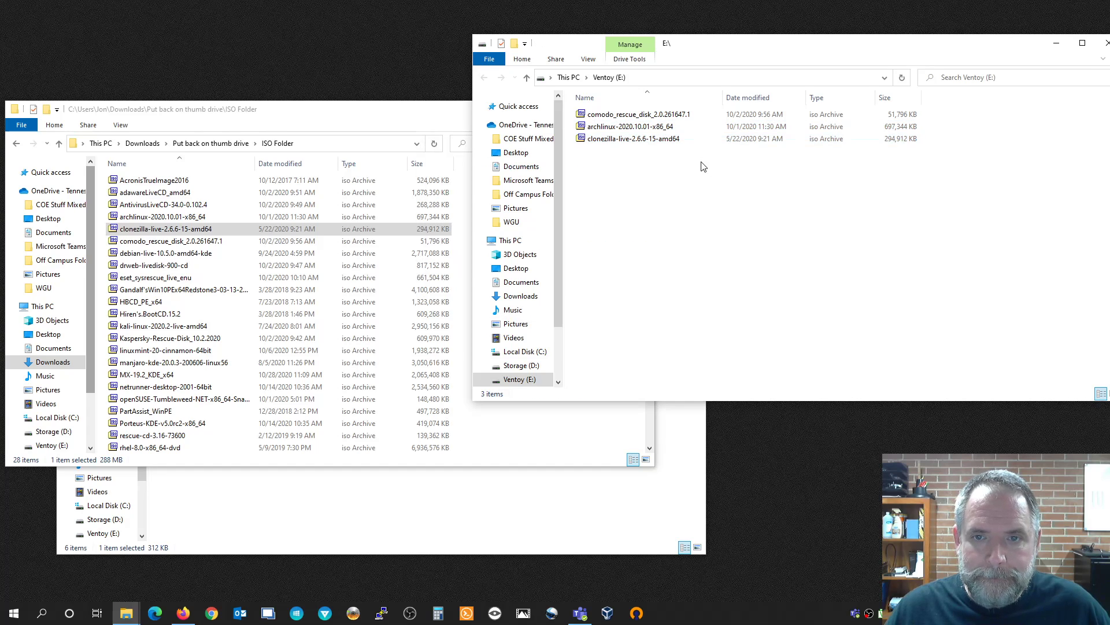
pyautogui.click(652, 117)
pyautogui.click(640, 141)
pyautogui.click(757, 239)
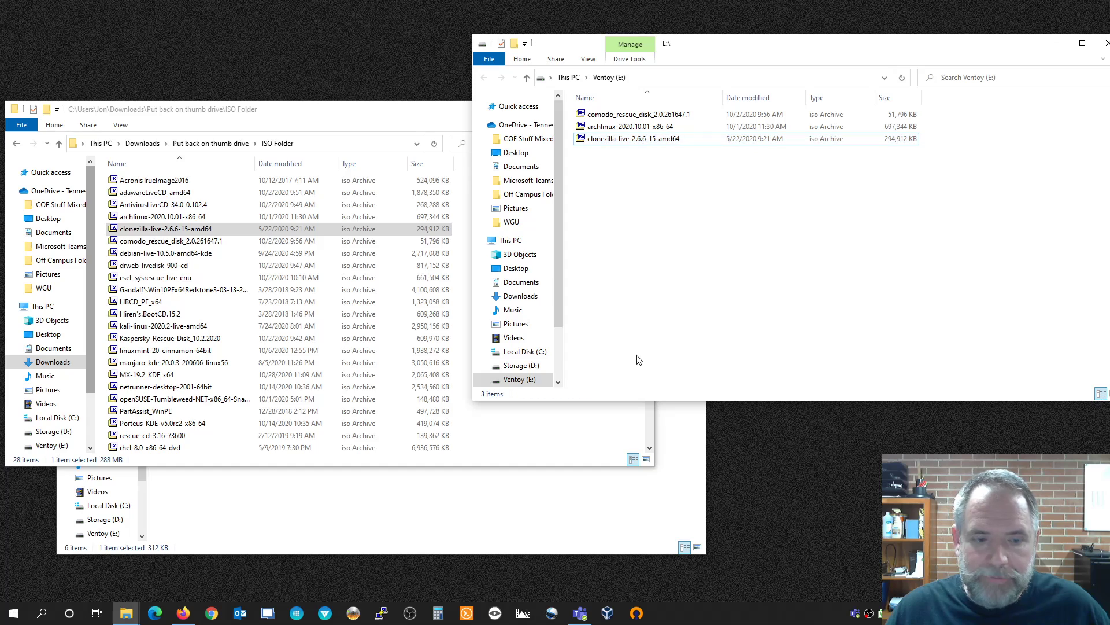
# - Open Disk Management, examine the partition layout of the Ventoy USB drive, and close it
pyautogui.rightClick(13, 615)
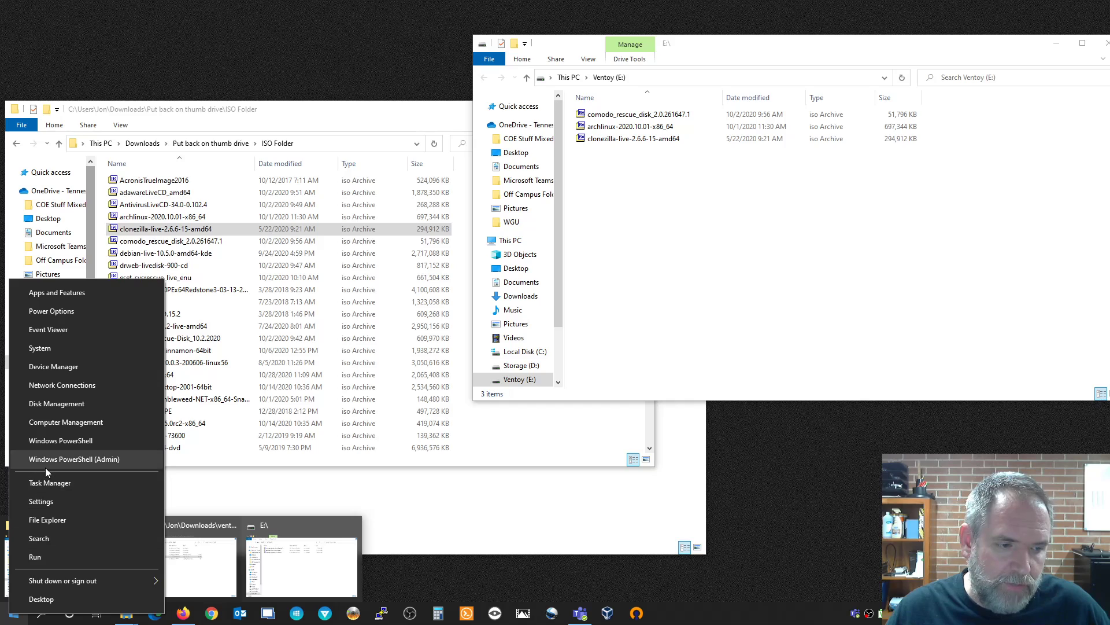
pyautogui.click(48, 405)
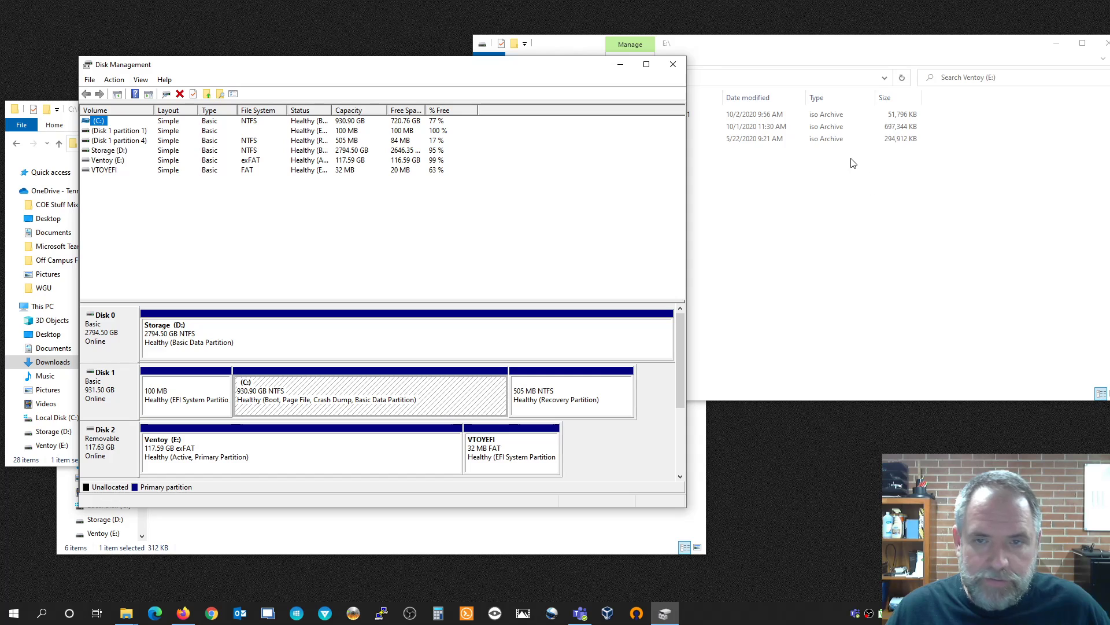
pyautogui.click(673, 64)
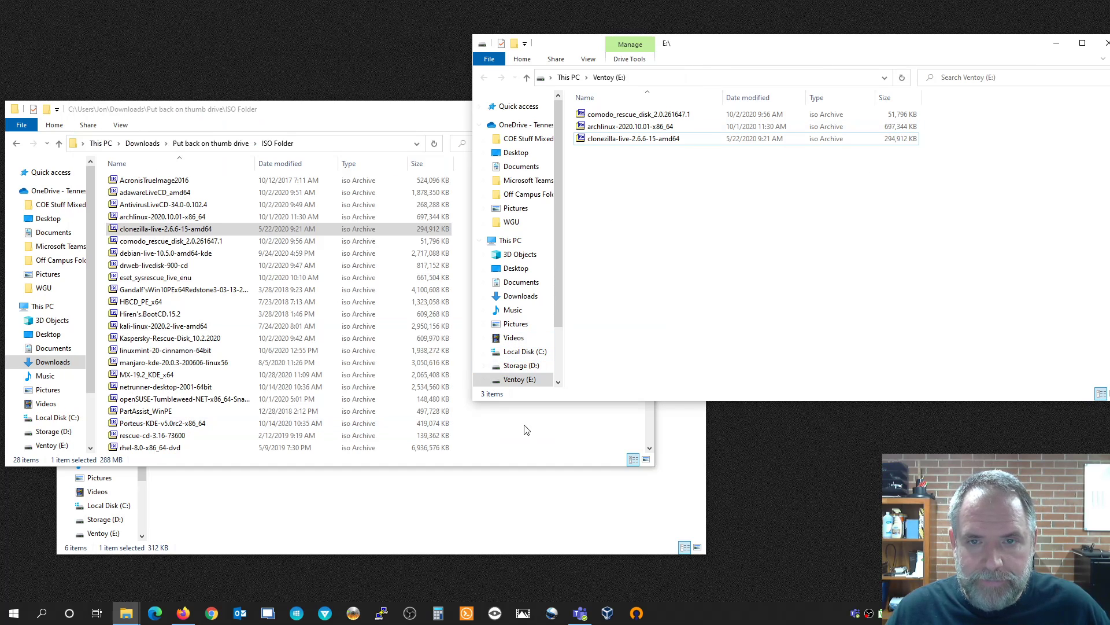
# - Open VirtualBox, examine the Test2.vmdk disk in Pop-20.10's storage settings, cancel the settings and close the manager
pyautogui.moveTo(707, 49); pyautogui.dragTo(670, 63)
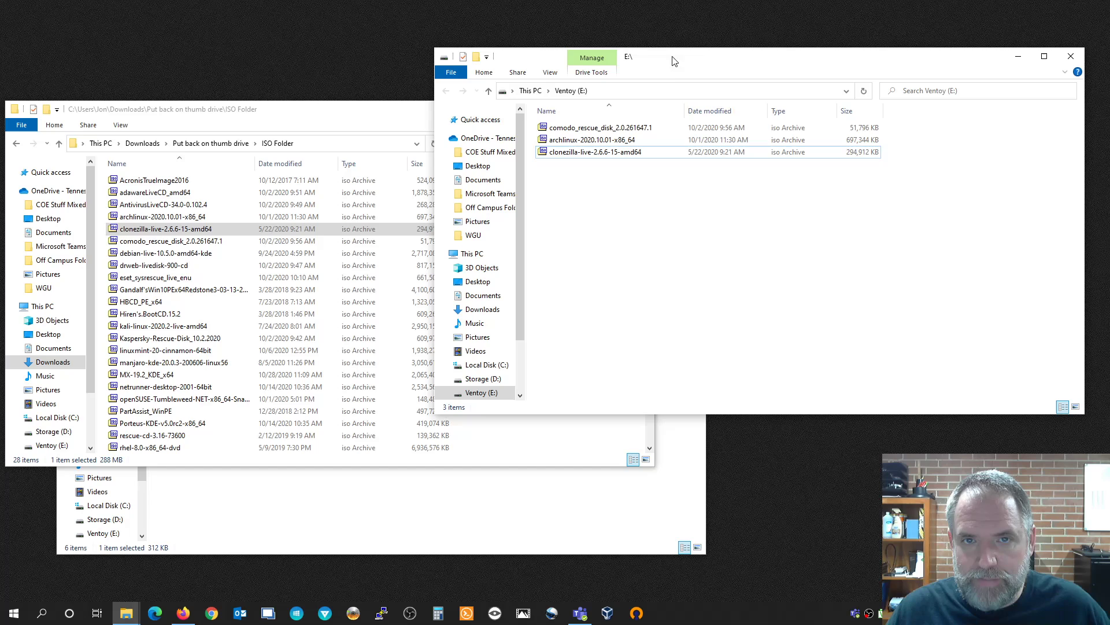
pyautogui.click(608, 614)
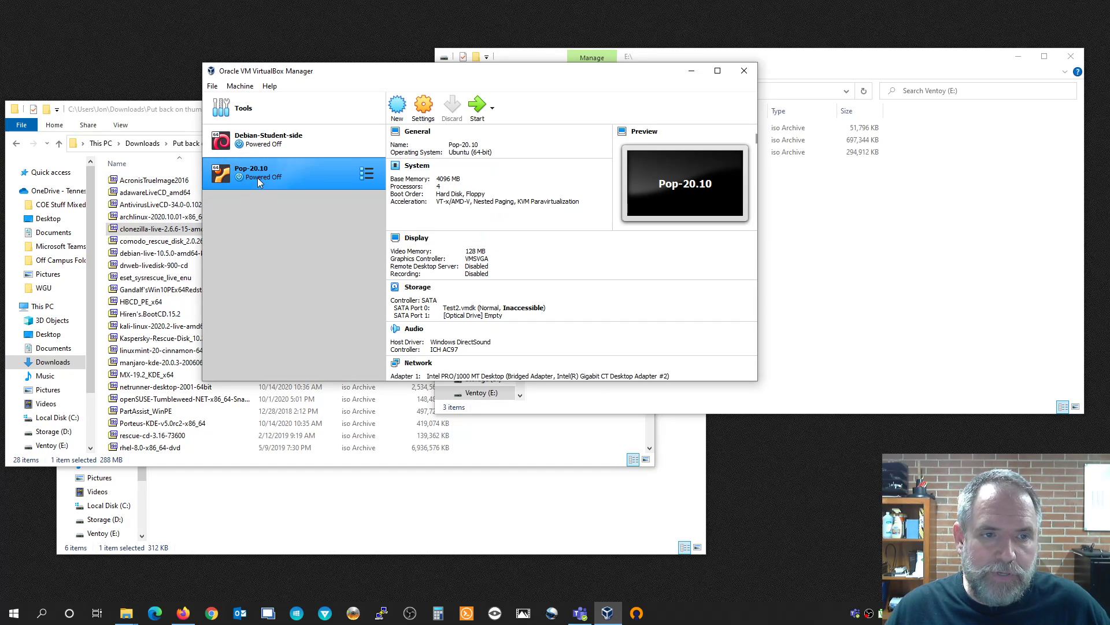
pyautogui.click(423, 105)
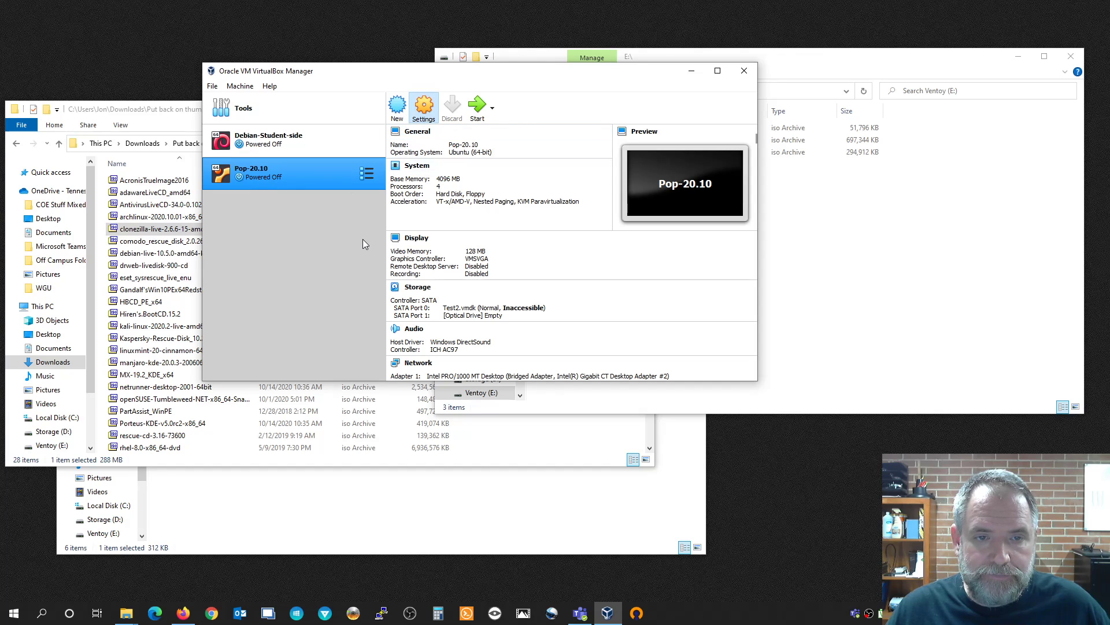
pyautogui.click(332, 157)
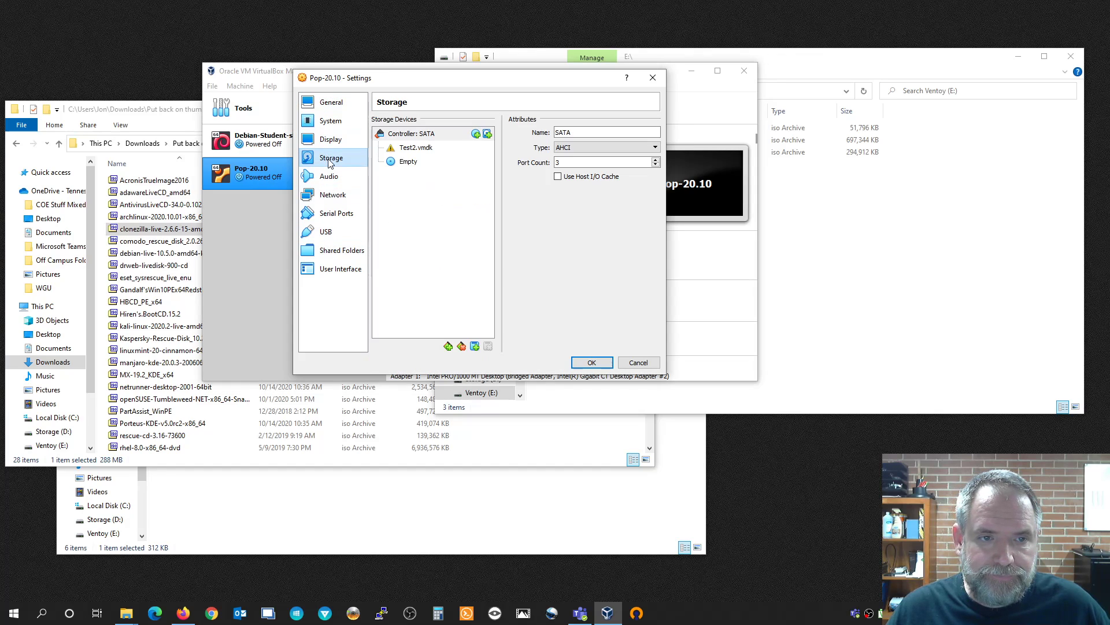
pyautogui.click(423, 151)
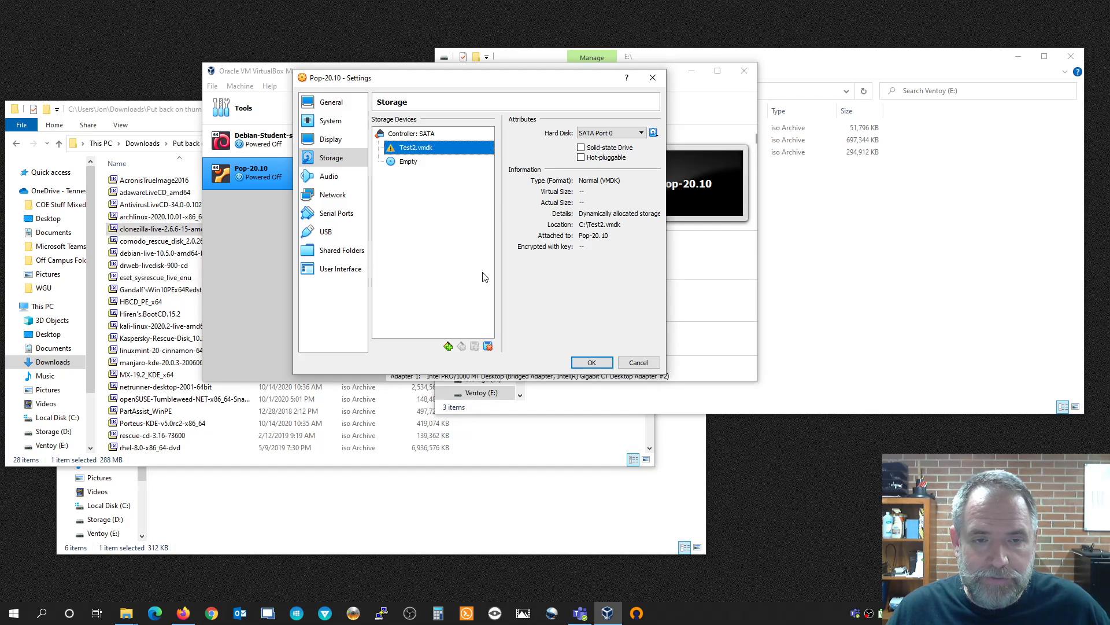
pyautogui.click(639, 363)
pyautogui.click(737, 72)
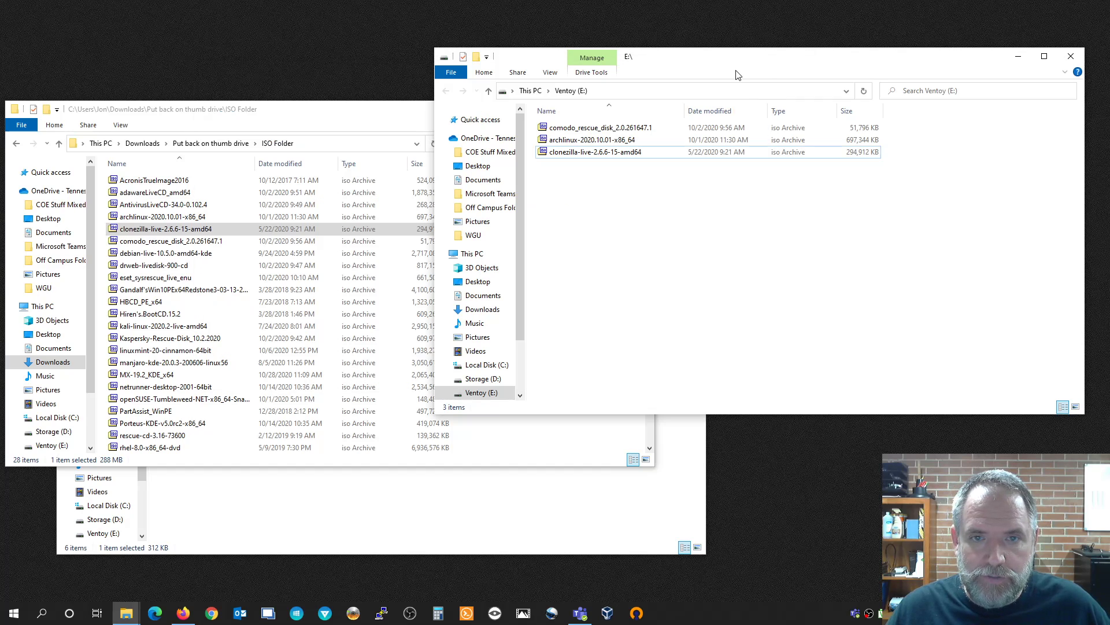
# - Launch Oracle VM VirtualBox as administrator and reposition its manager window
pyautogui.click(14, 612)
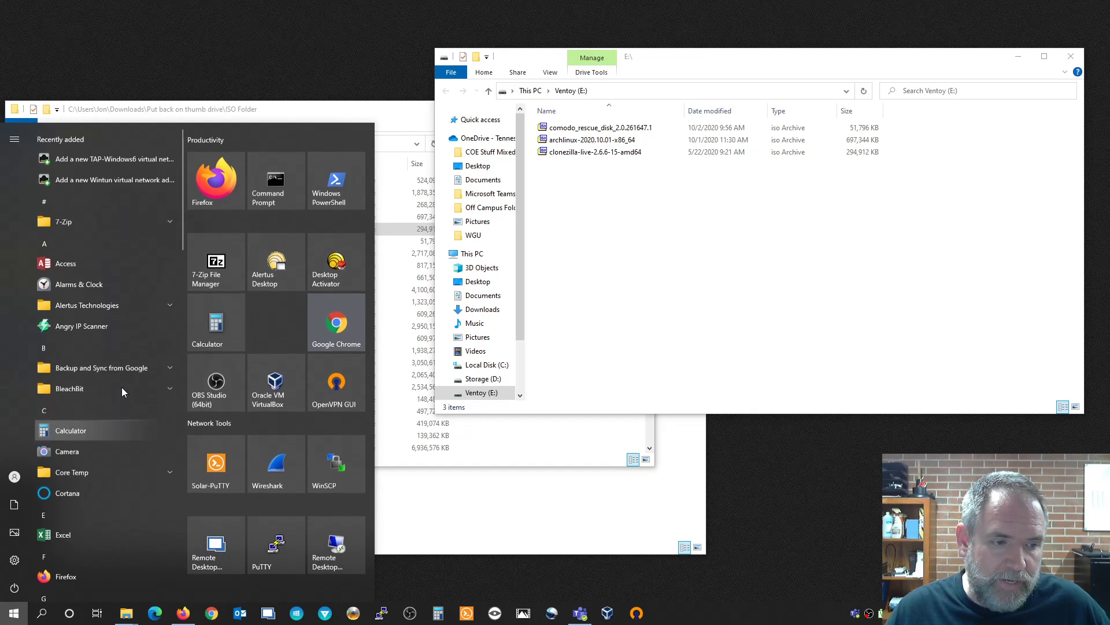
pyautogui.scroll(-5, 108, 497)
pyautogui.scroll(-5, 107, 480)
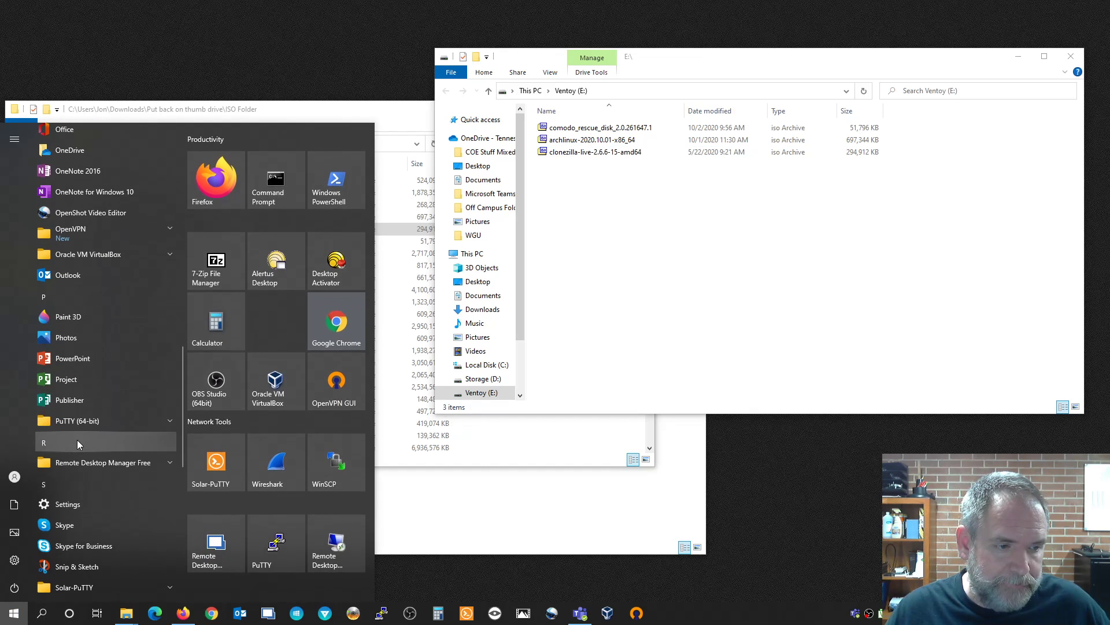
pyautogui.click(91, 256)
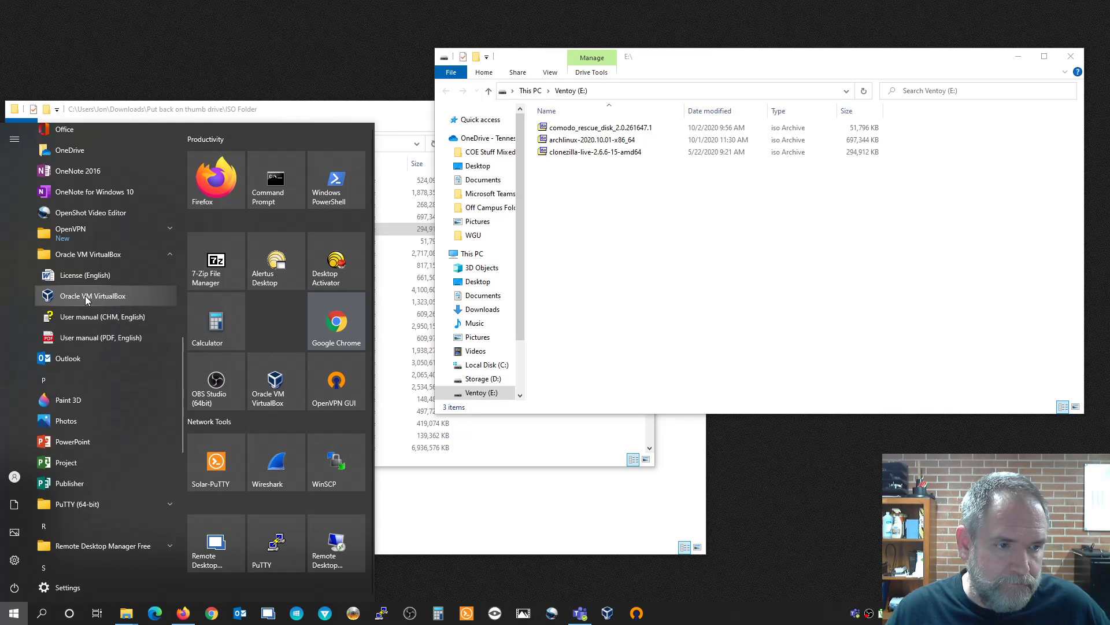
pyautogui.rightClick(87, 297)
pyautogui.moveTo(131, 329)
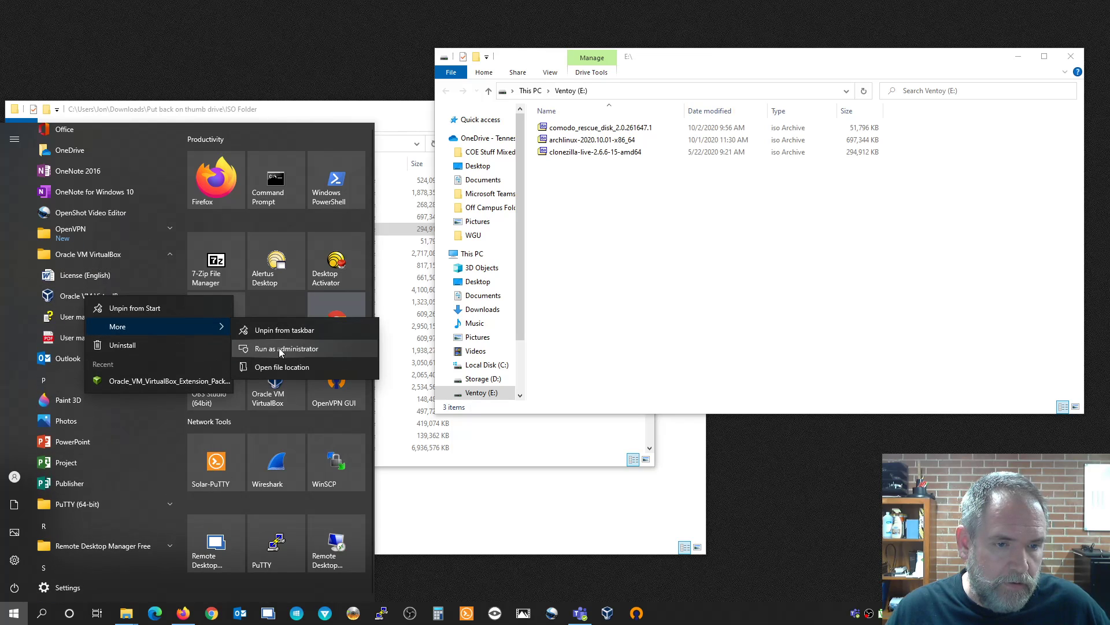
pyautogui.click(281, 351)
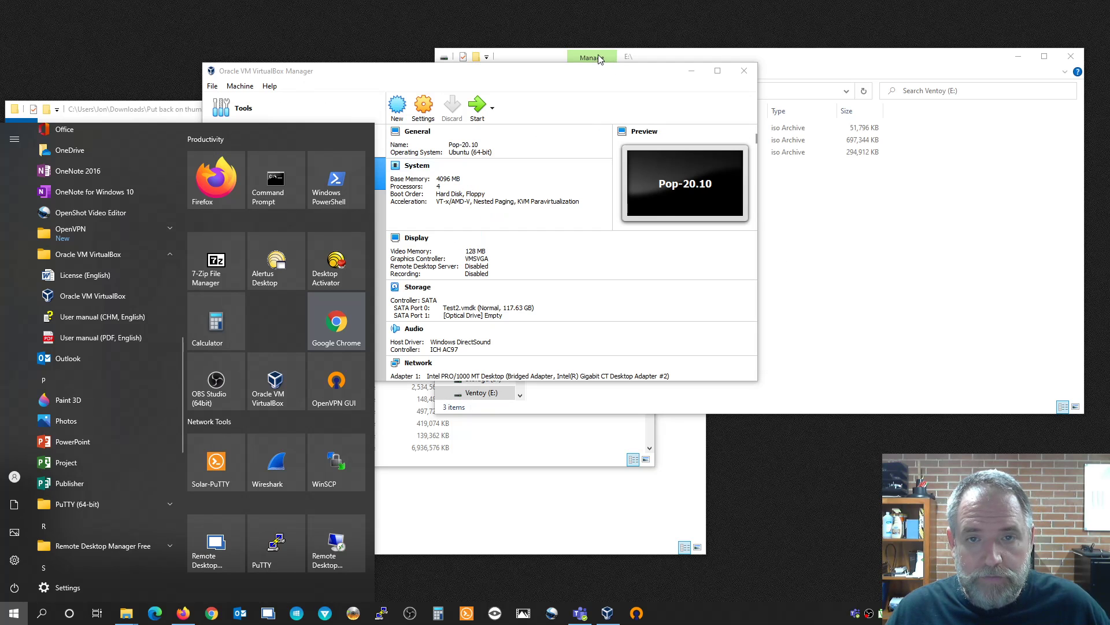
pyautogui.moveTo(590, 70); pyautogui.dragTo(593, 120)
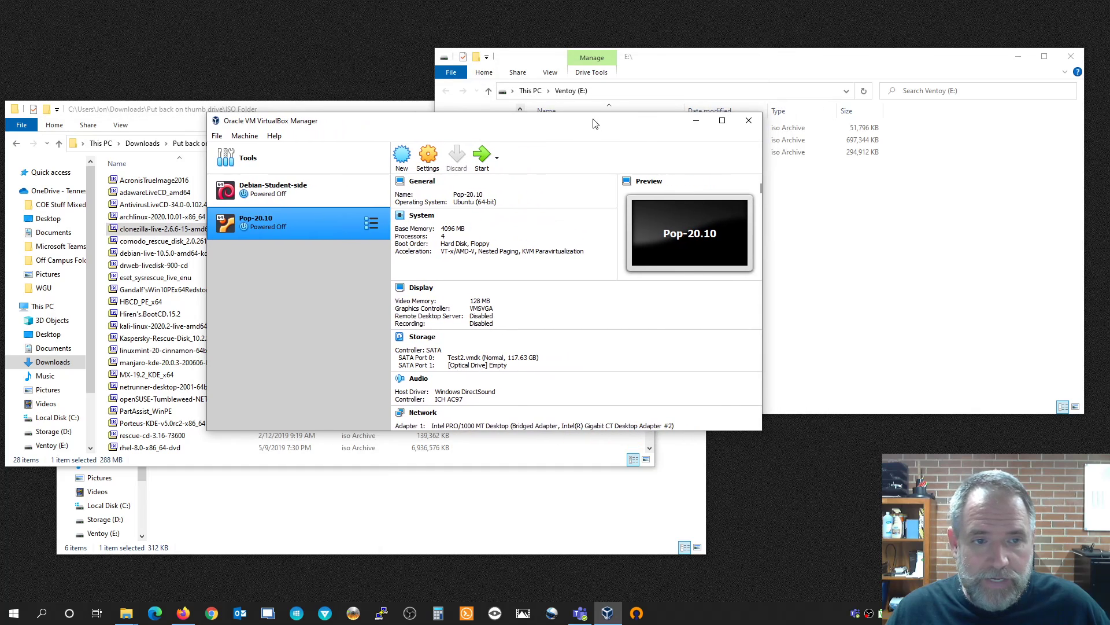
# - Release Test2.vmdk in the Virtual Media Manager and remove it from the known hard disks, keeping its storage file
pyautogui.click(217, 137)
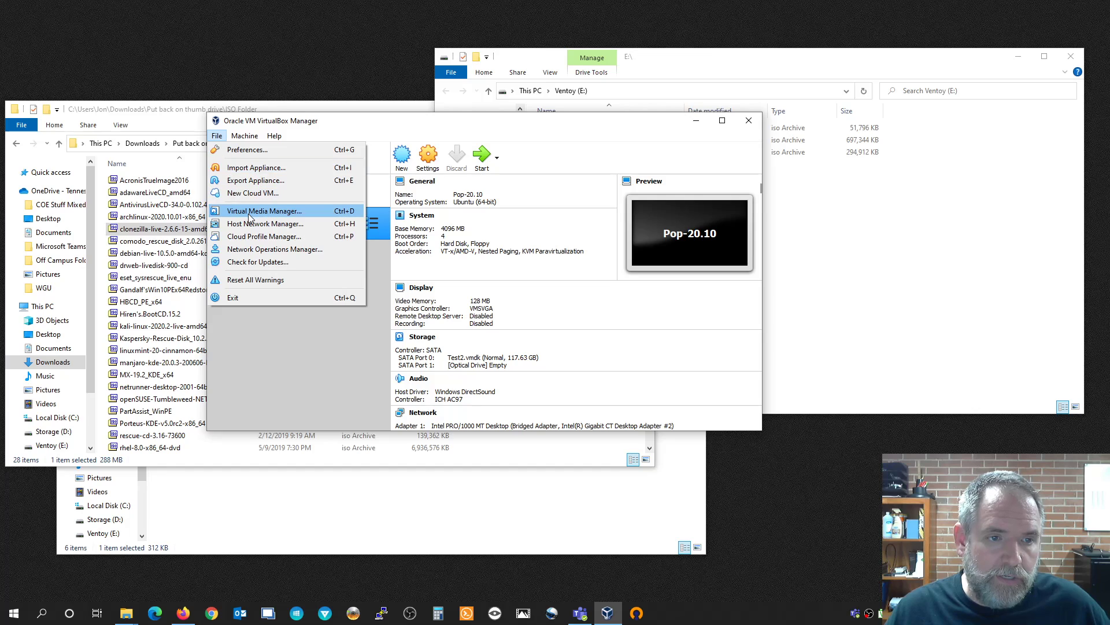
pyautogui.click(266, 211)
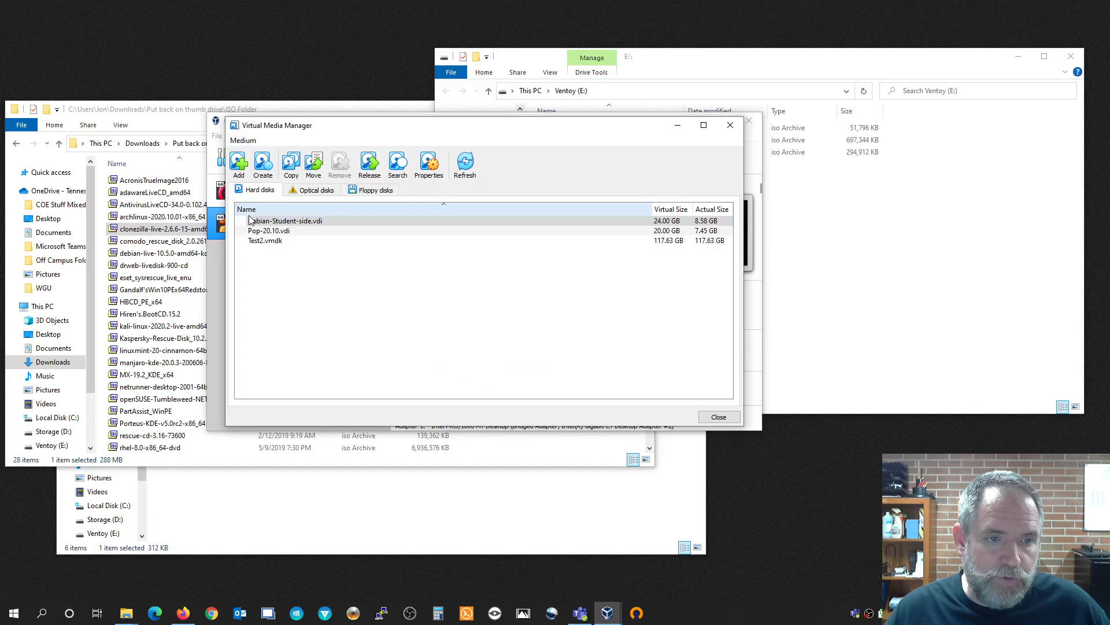
pyautogui.click(283, 243)
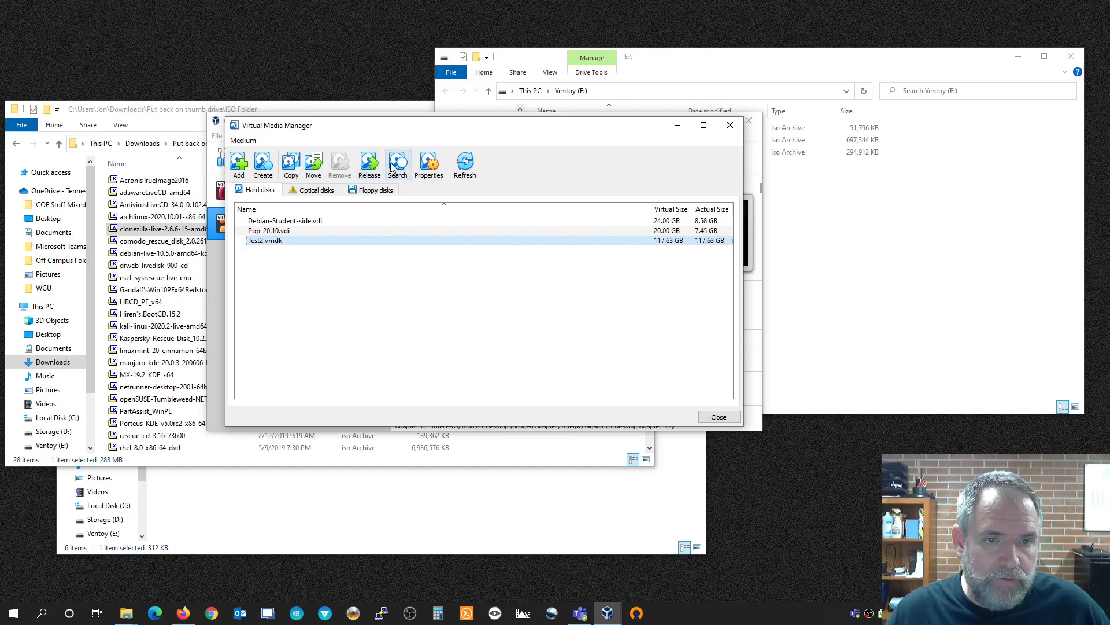
pyautogui.click(371, 165)
pyautogui.click(470, 314)
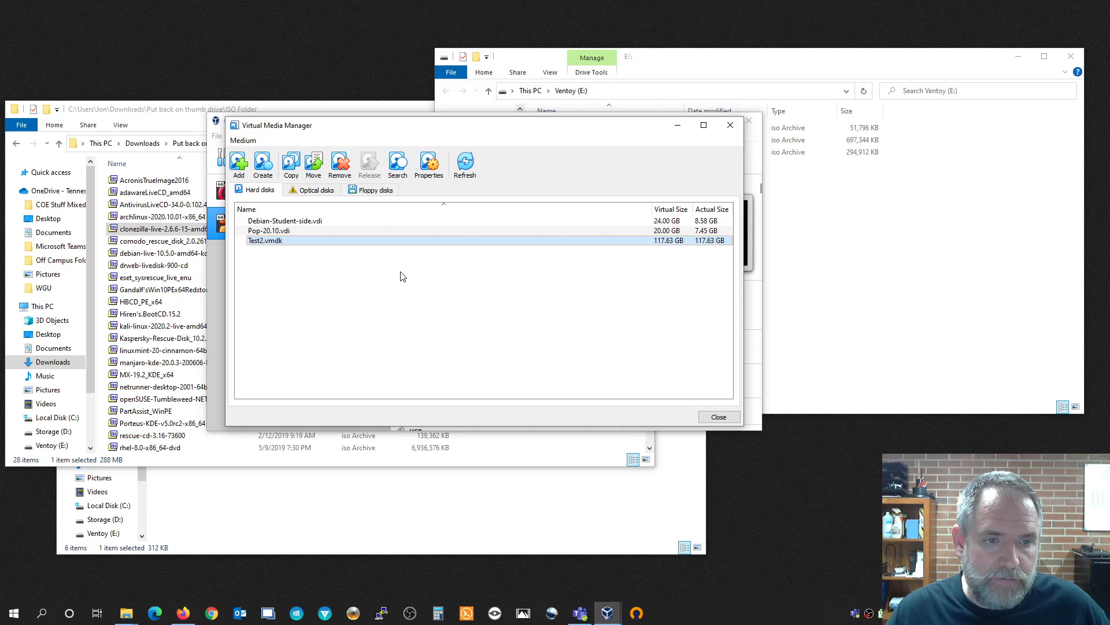
pyautogui.click(340, 164)
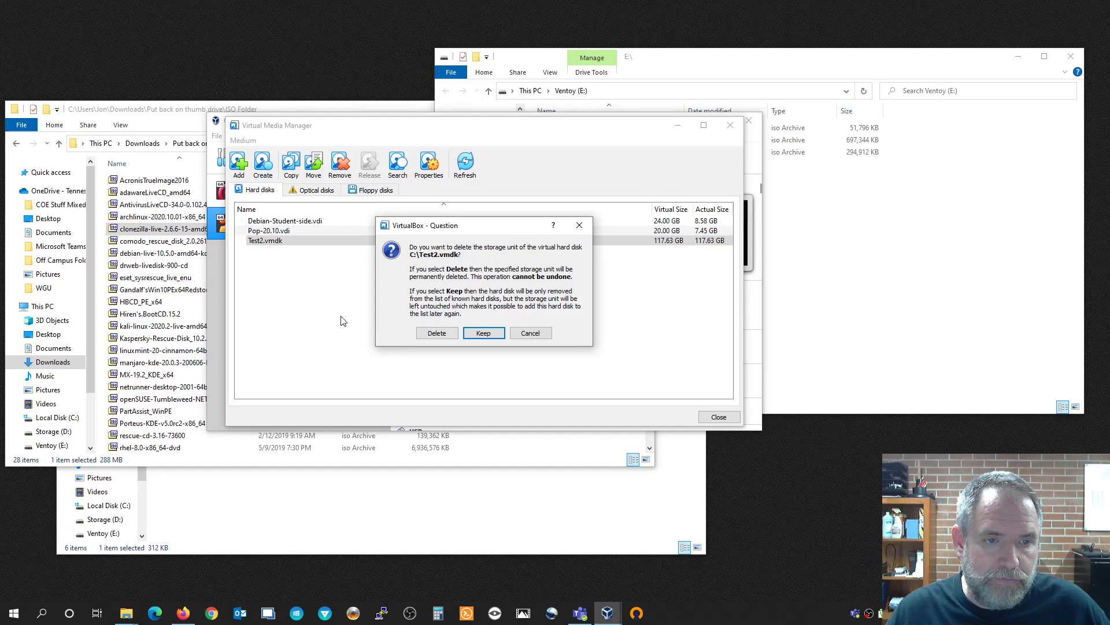
pyautogui.click(437, 334)
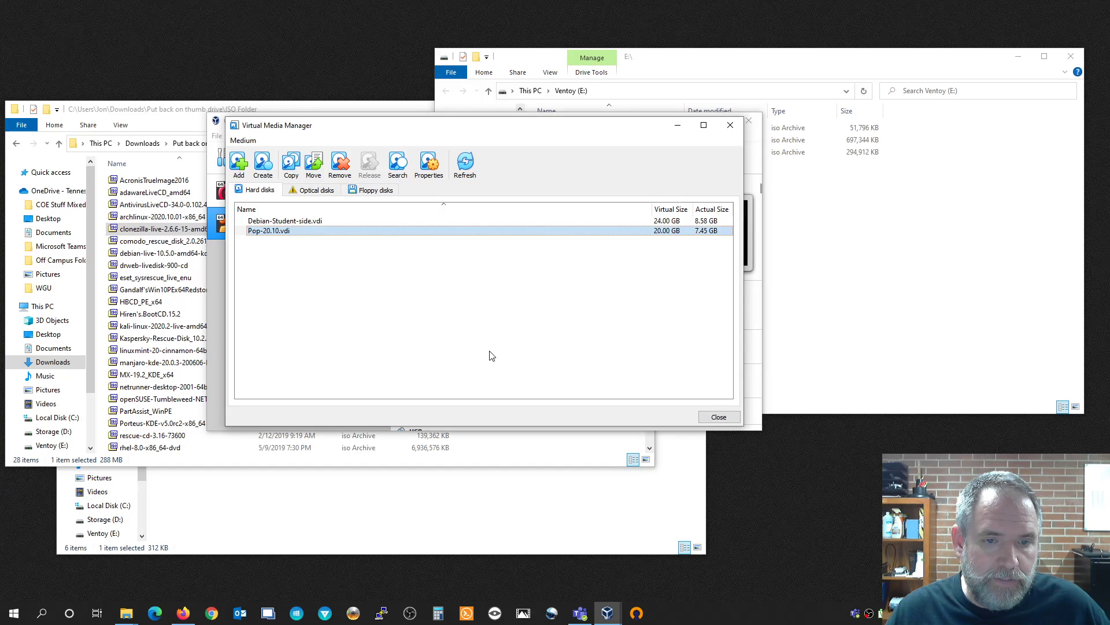
# - Add the Test2 virtual hard disk file from Local Disk (C:) to the Virtual Media Manager and close it
pyautogui.click(260, 223)
pyautogui.click(261, 231)
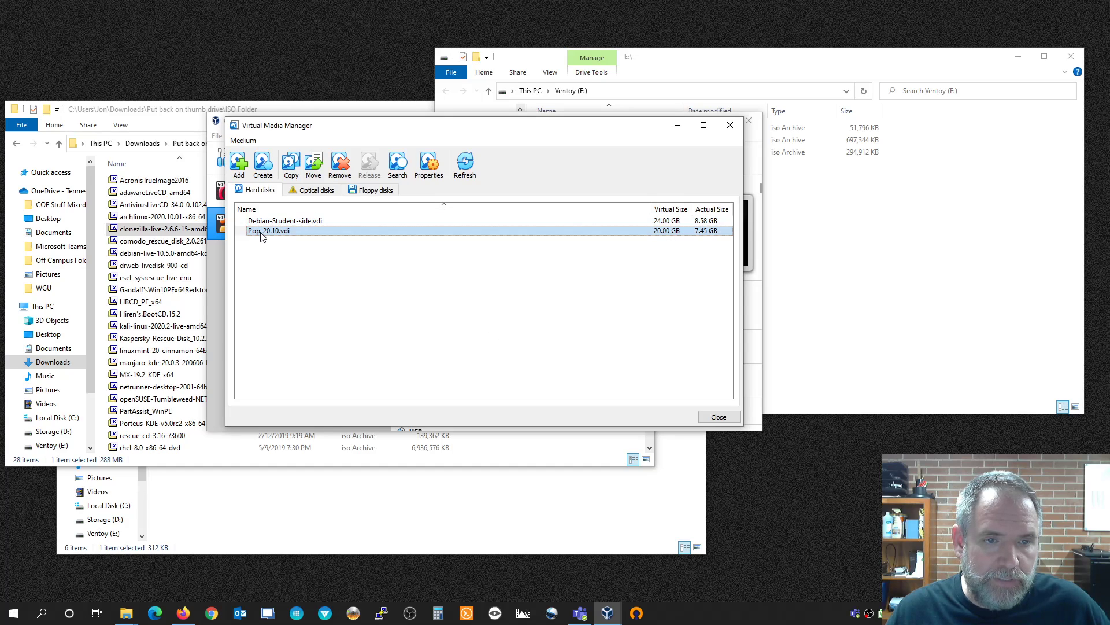
pyautogui.click(239, 164)
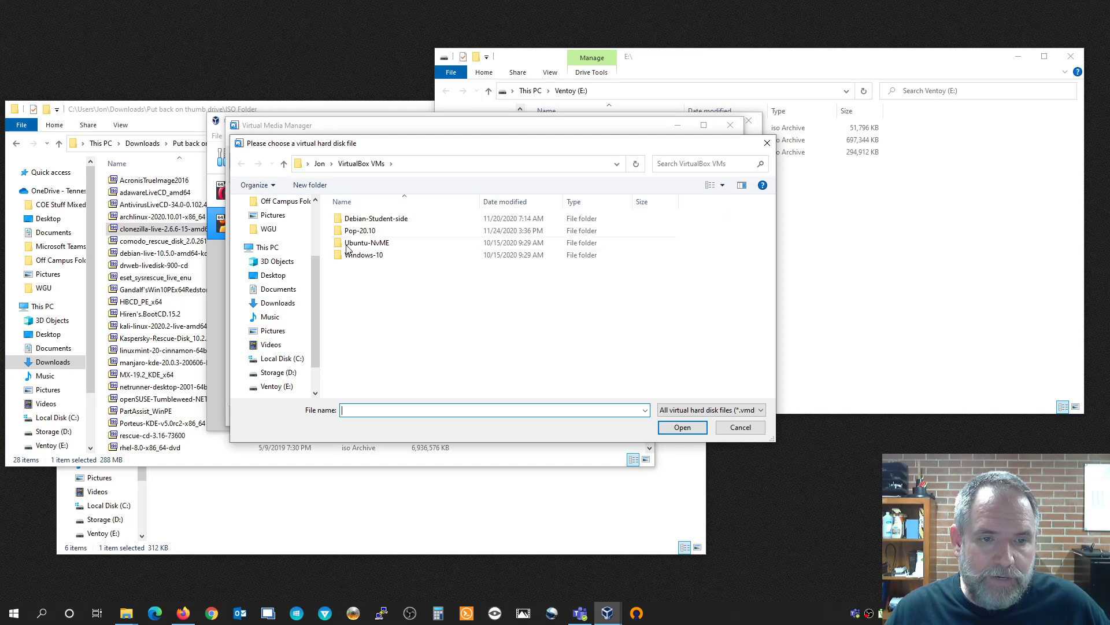
pyautogui.click(282, 359)
pyautogui.click(359, 365)
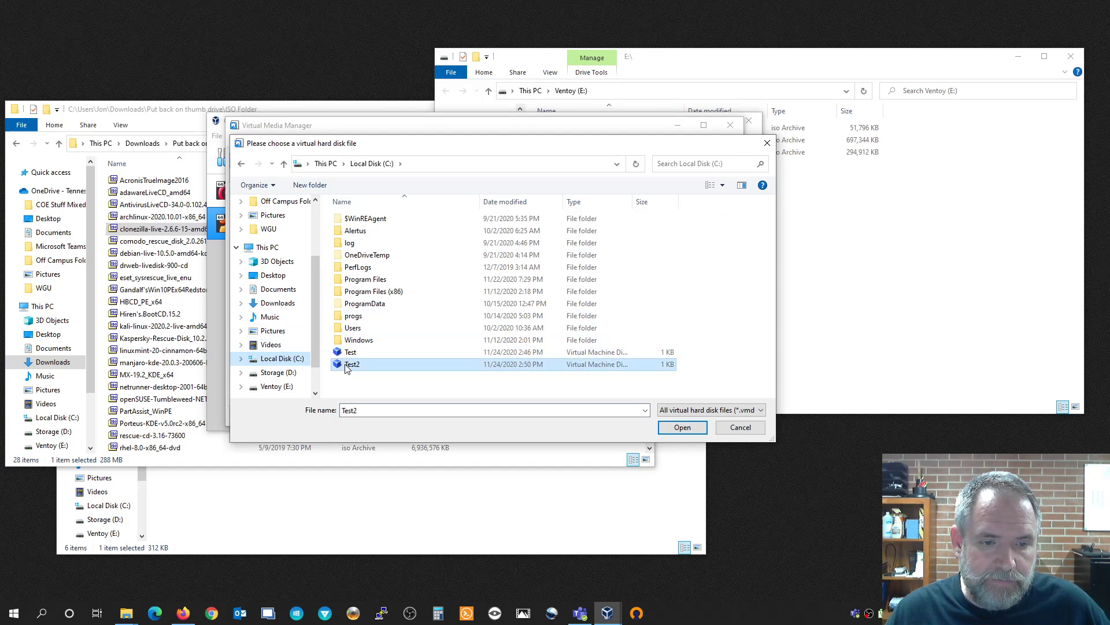
pyautogui.click(674, 428)
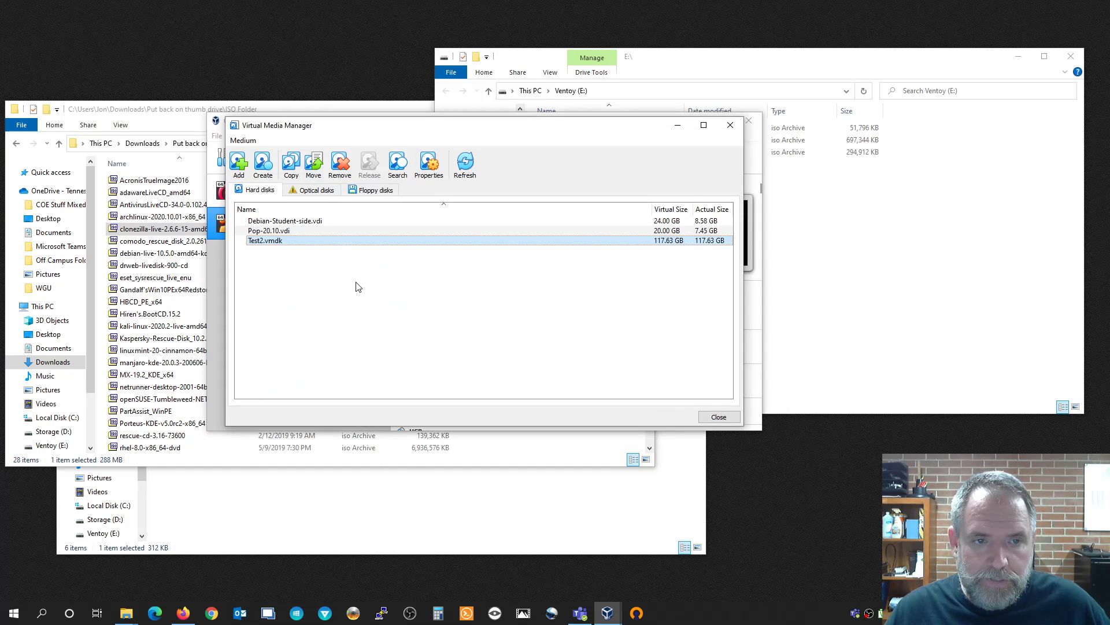
pyautogui.click(719, 416)
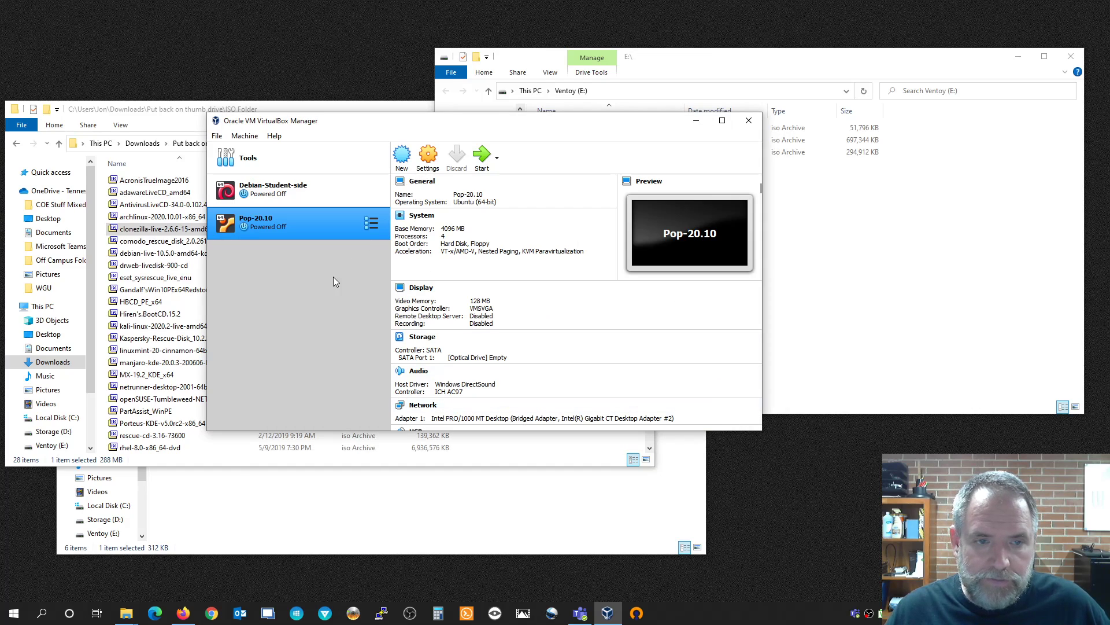
# - Attach the Test2.vmdk hard disk to Pop-20.10's SATA controller, review the motherboard settings, and save the machine settings
pyautogui.click(428, 156)
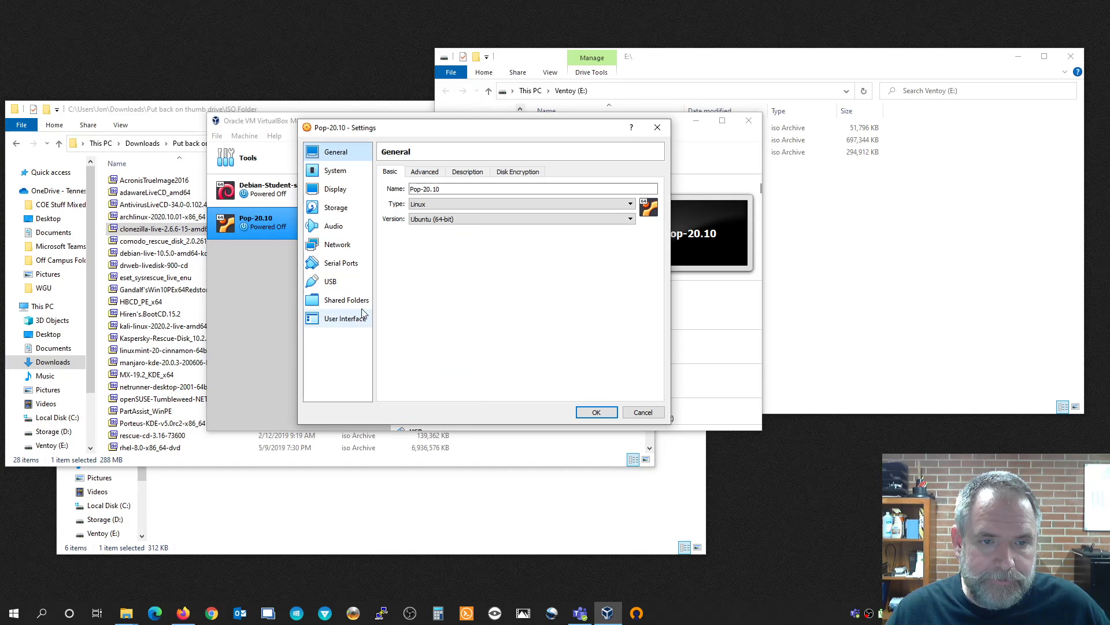
pyautogui.click(343, 210)
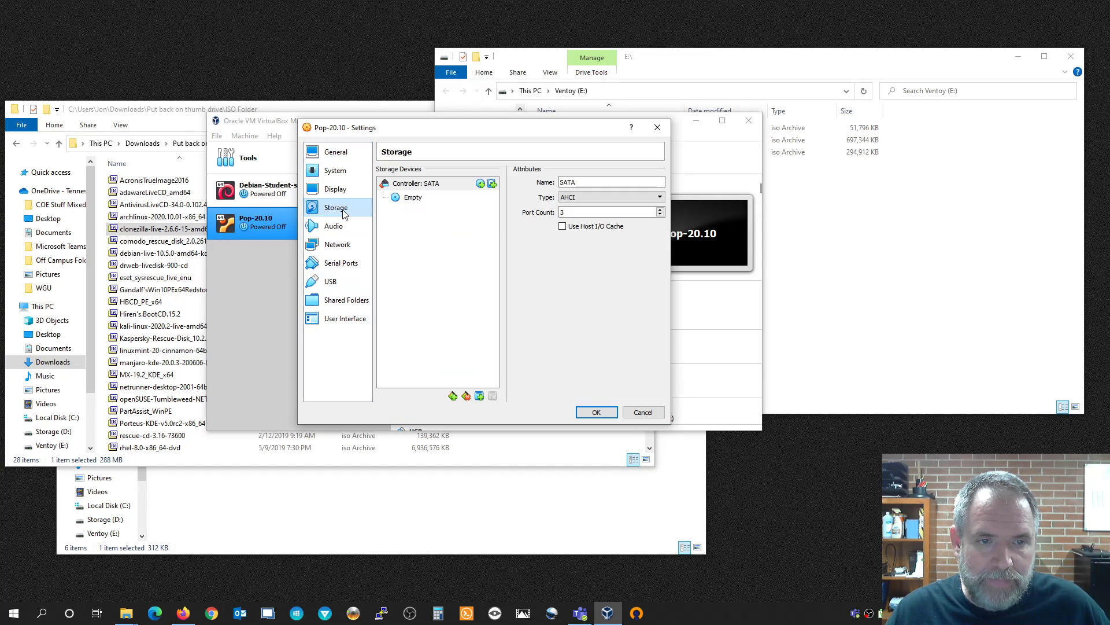
pyautogui.click(434, 188)
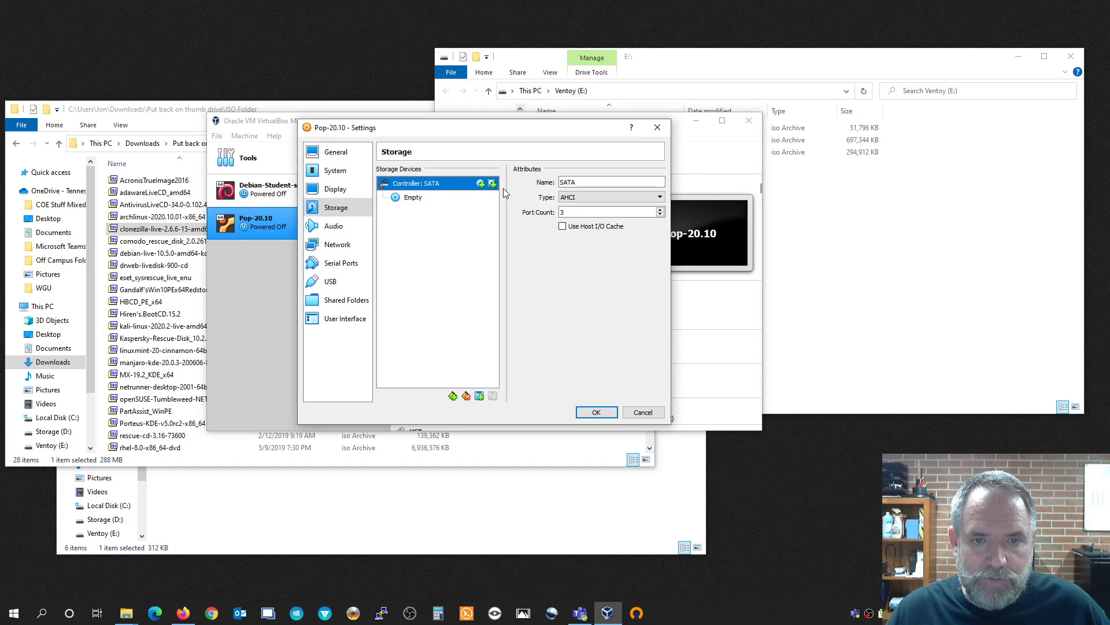
pyautogui.click(492, 184)
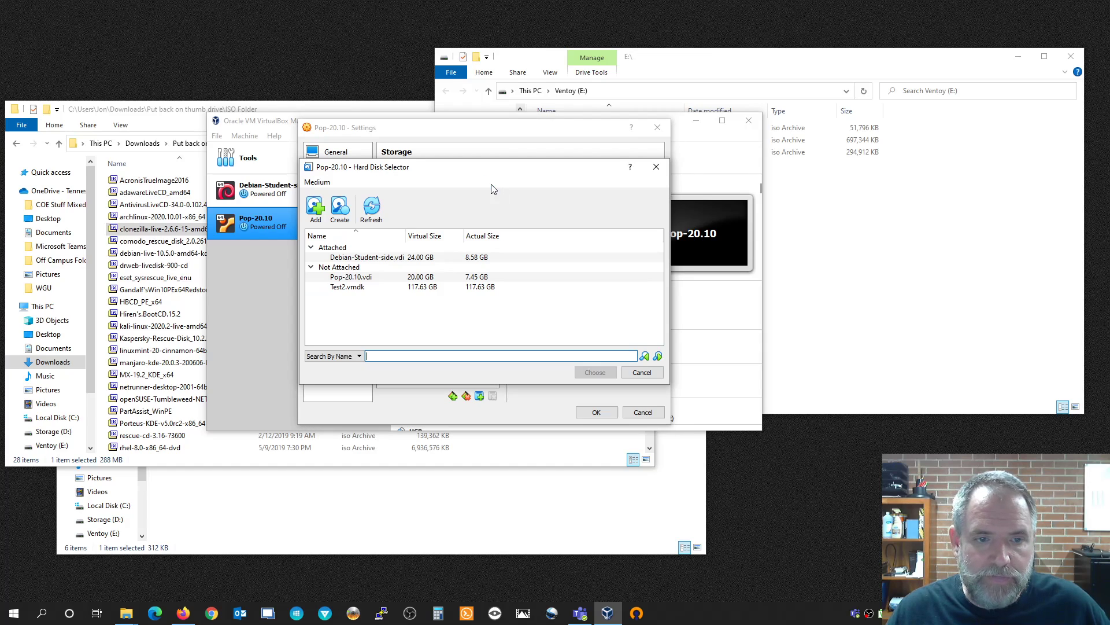
pyautogui.click(344, 289)
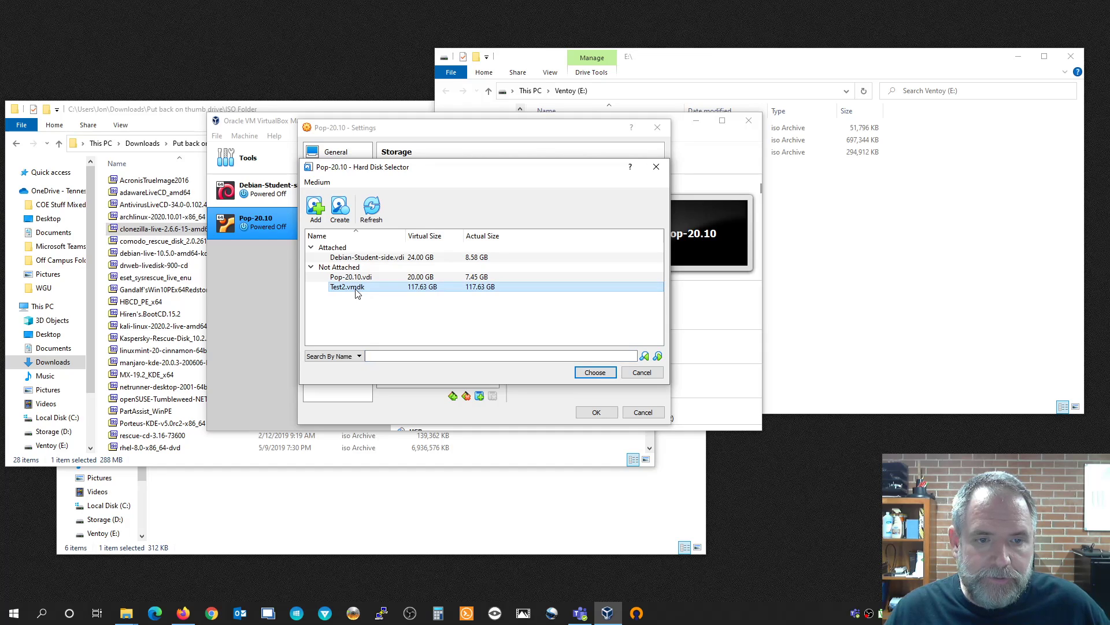
pyautogui.click(596, 373)
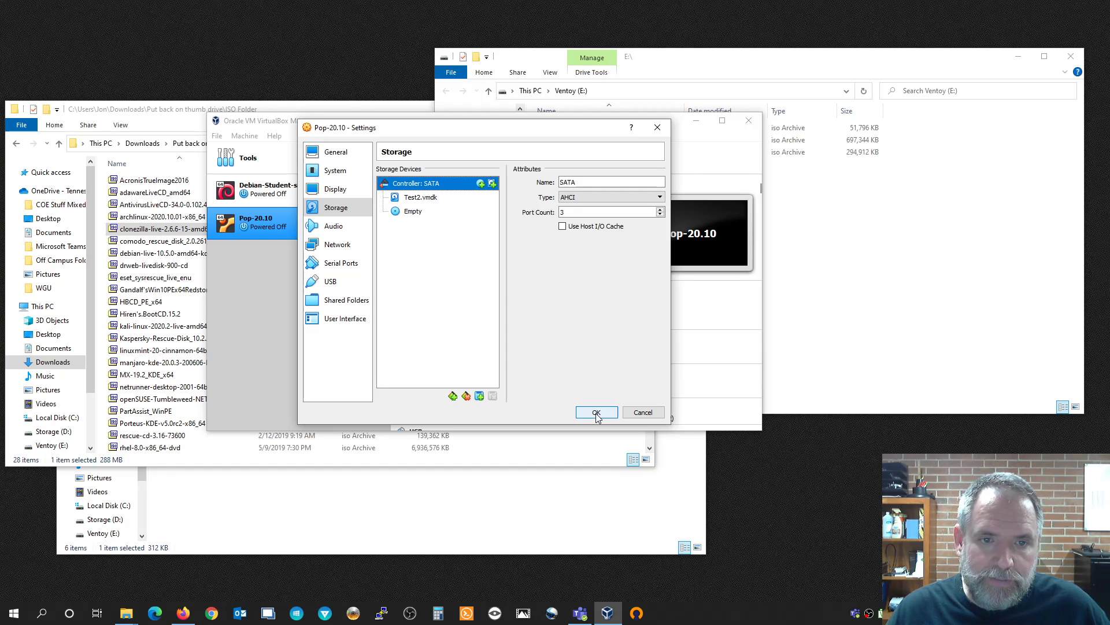
pyautogui.click(335, 171)
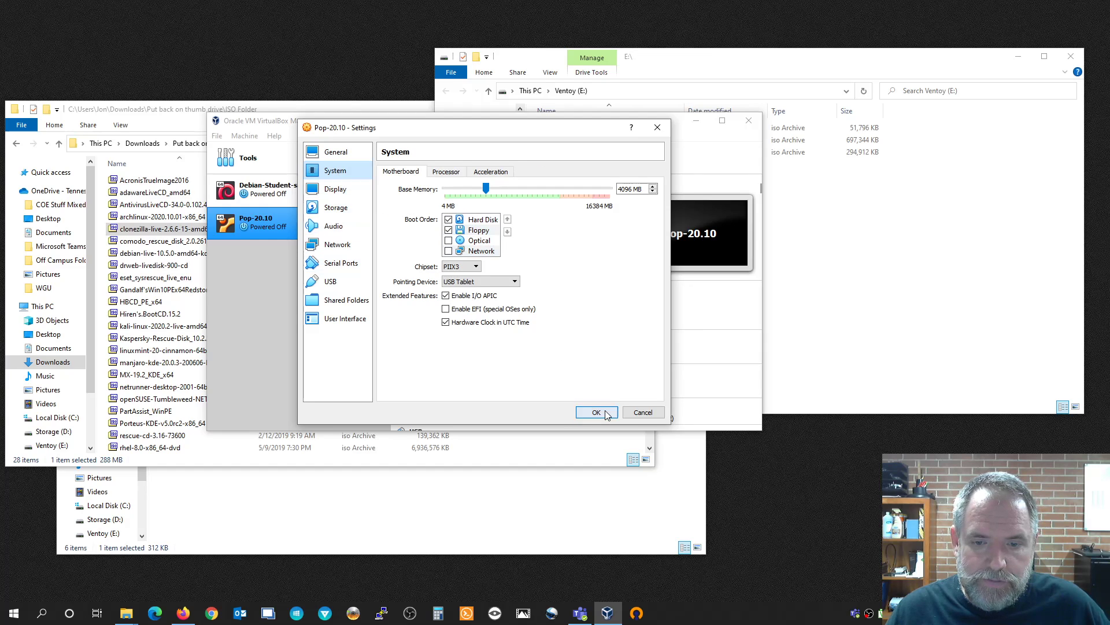
pyautogui.click(585, 412)
# - Start the Pop-20.10 virtual machine and move its window so the whole Ventoy boot menu is in view
pyautogui.click(482, 155)
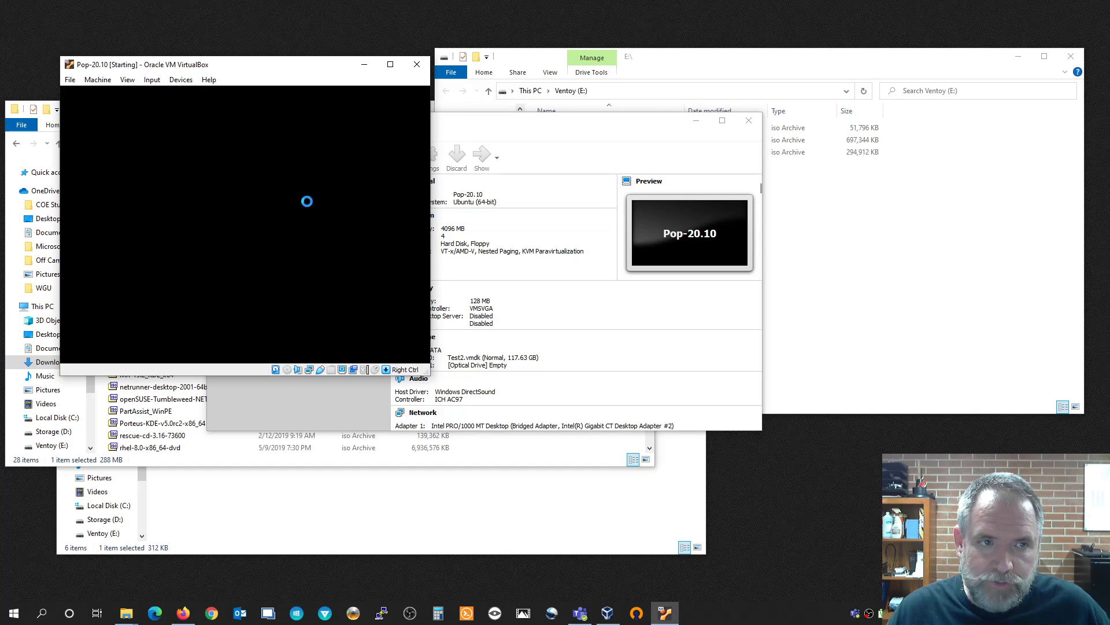
pyautogui.moveTo(234, 73); pyautogui.dragTo(531, 176)
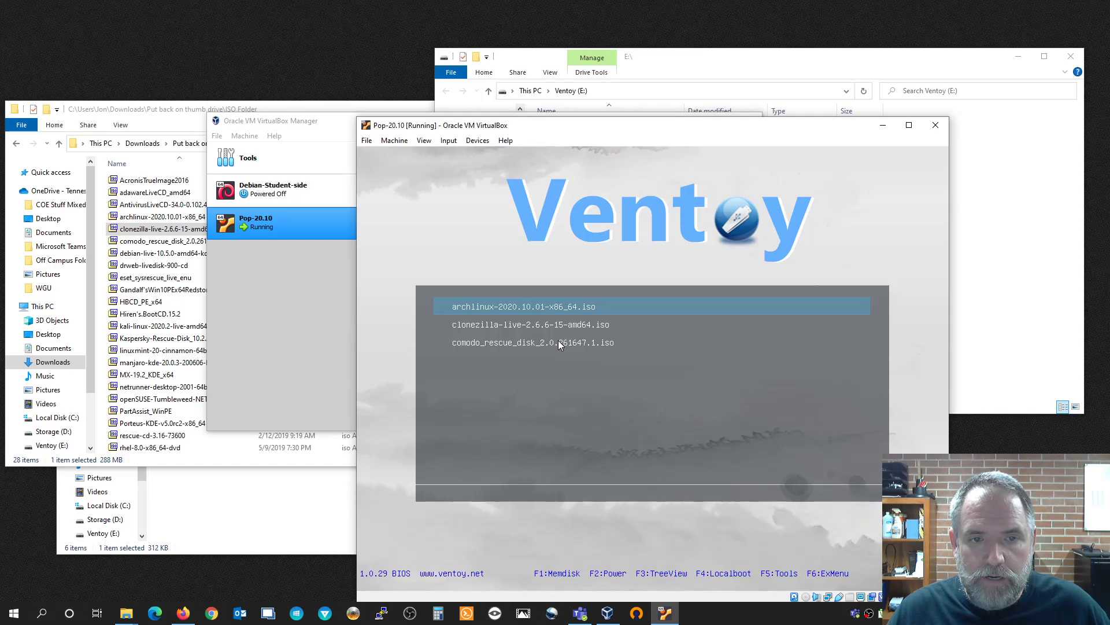
pyautogui.moveTo(560, 128); pyautogui.dragTo(489, 77)
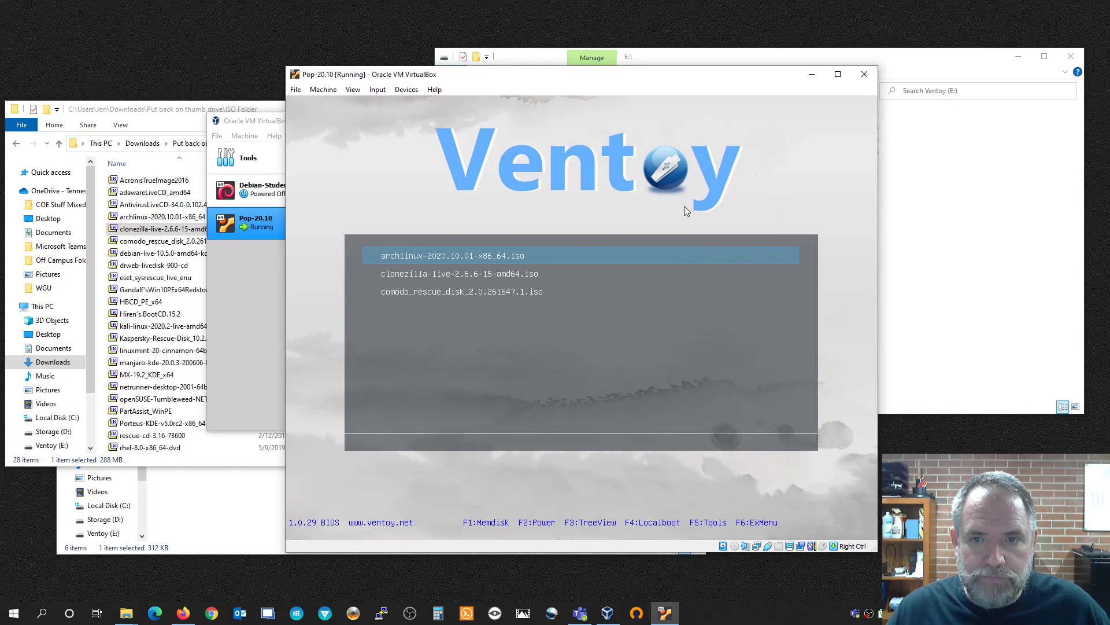
# - Browse the ISO entries in the Ventoy boot menu and return to archlinux-2020.10.01-x86_64.iso
pyautogui.press('Down')
pyautogui.press('Down')
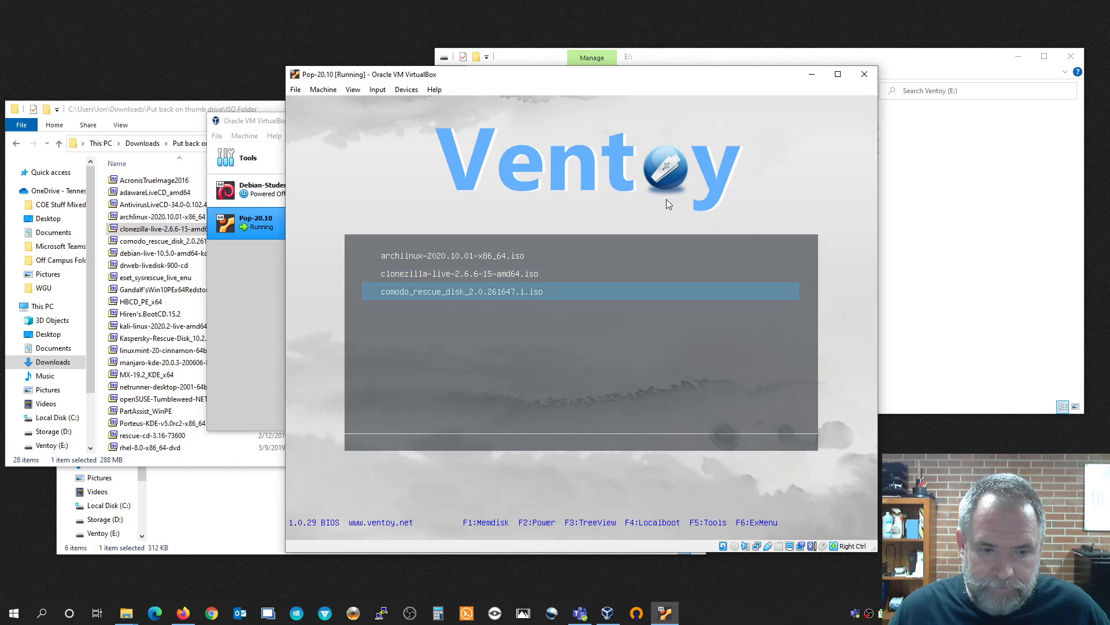
pyautogui.press('Up')
pyautogui.press('Down')
pyautogui.press('Up')
pyautogui.press('Up')
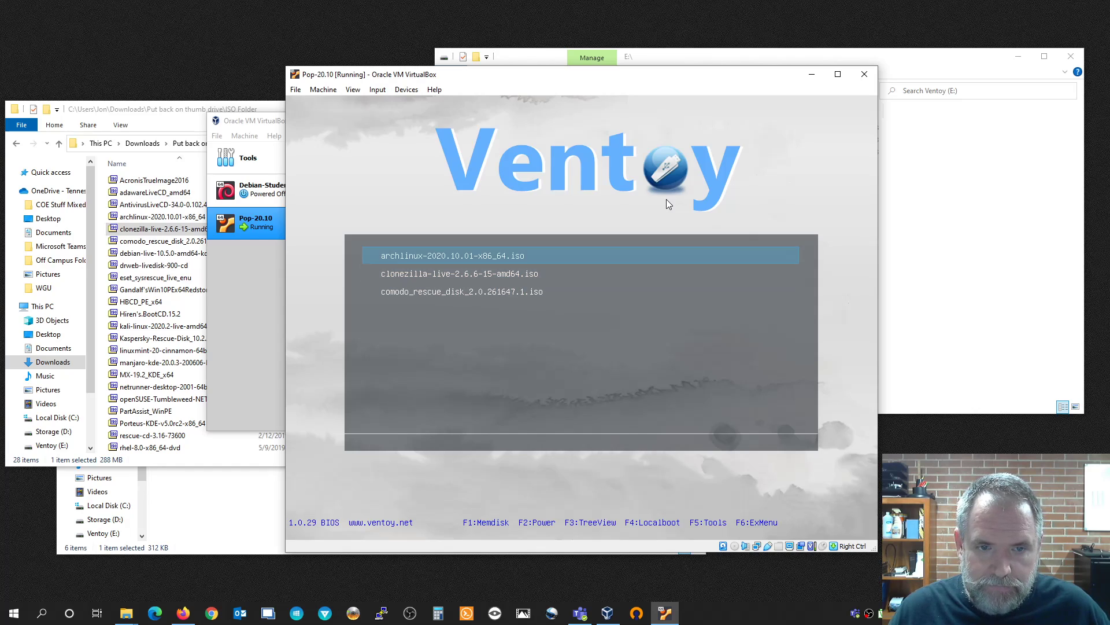
# - Boot comodo_rescue_disk_2.0.261647.1.iso from the Ventoy boot menu and enter its Graphic Mode
pyautogui.press('Down')
pyautogui.press('Down')
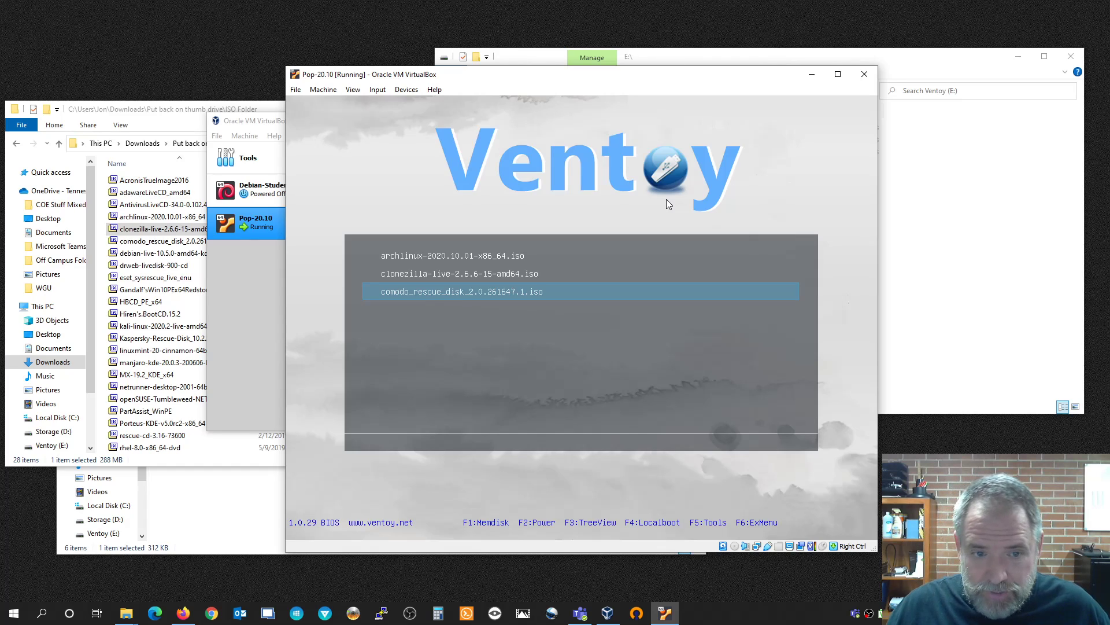
pyautogui.press('Return')
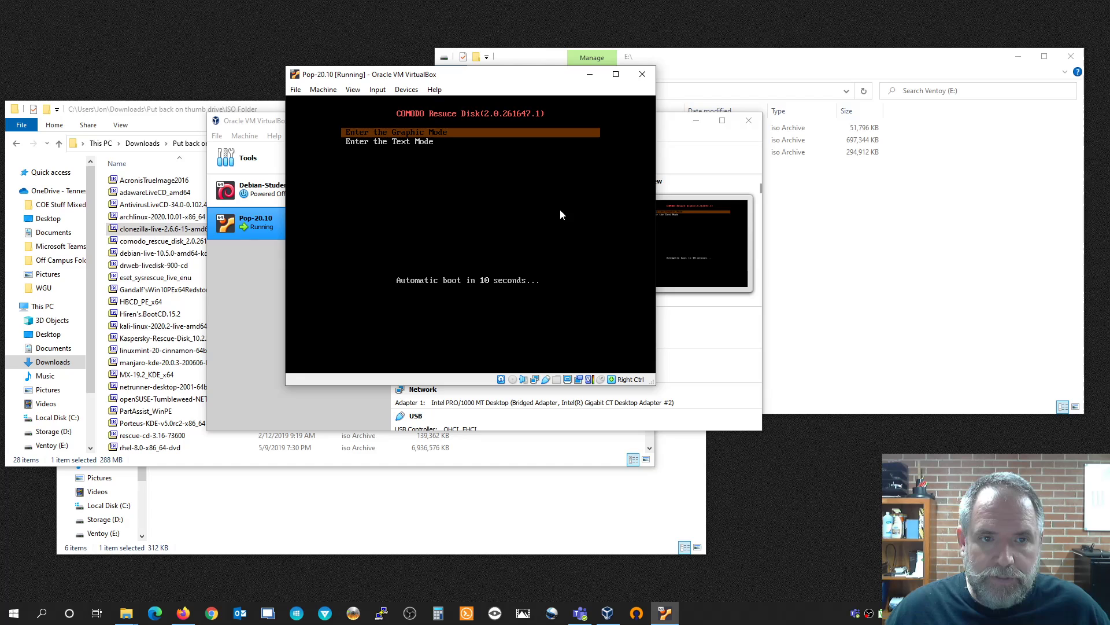
pyautogui.press('Return')
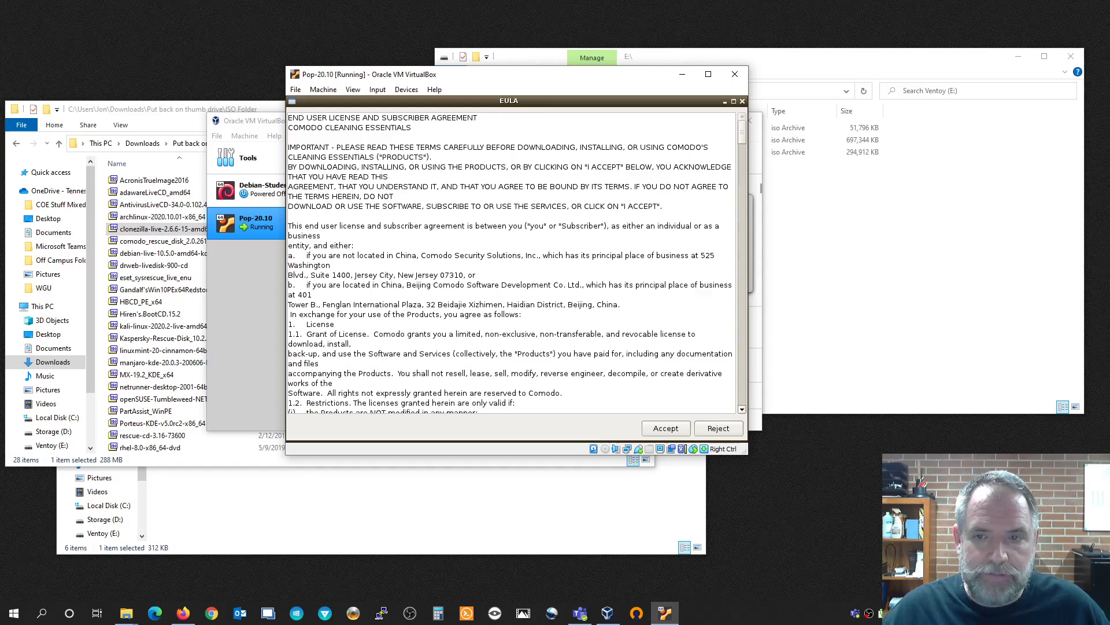
# - Read through to the end of the COMODO license agreement, accept it, and move the virtual machine window slightly up
pyautogui.moveTo(743, 134); pyautogui.dragTo(742, 406)
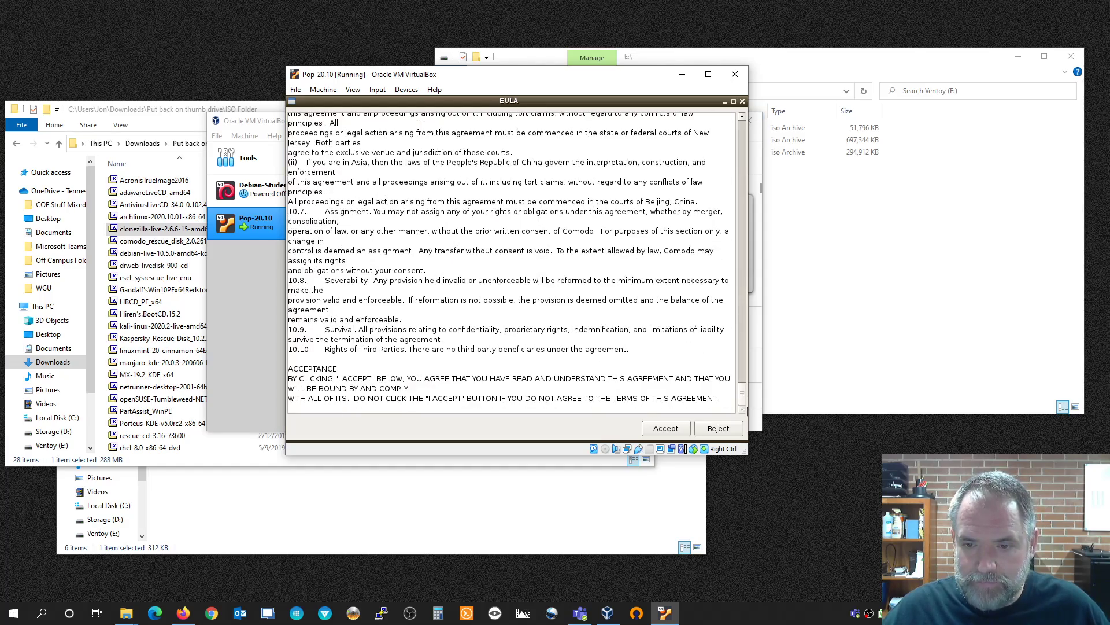
pyautogui.click(677, 431)
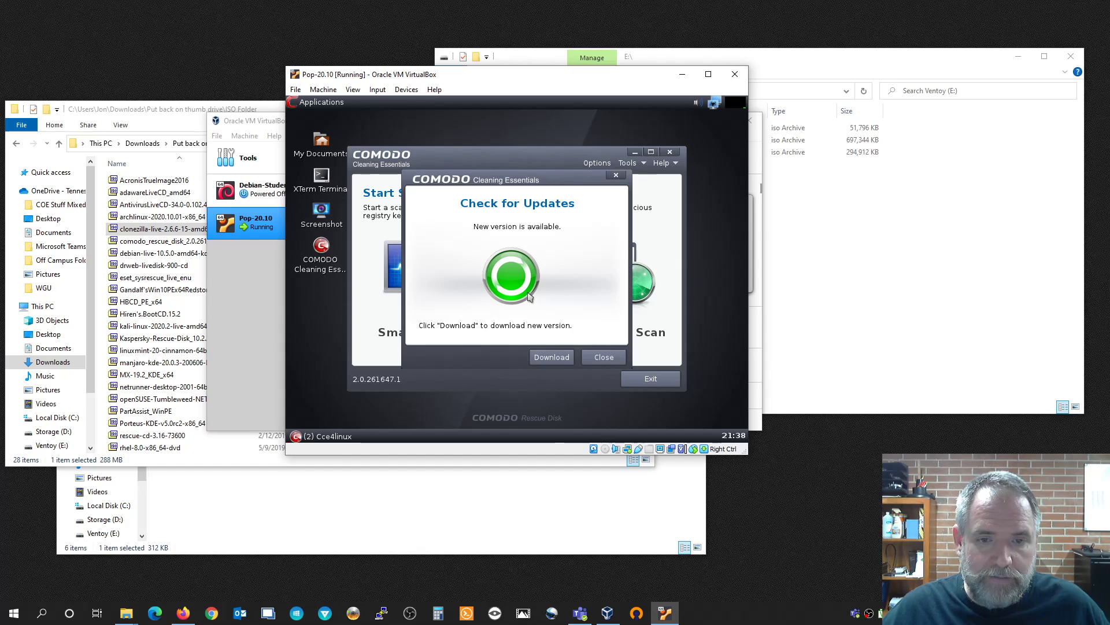
pyautogui.moveTo(416, 74); pyautogui.dragTo(439, 52)
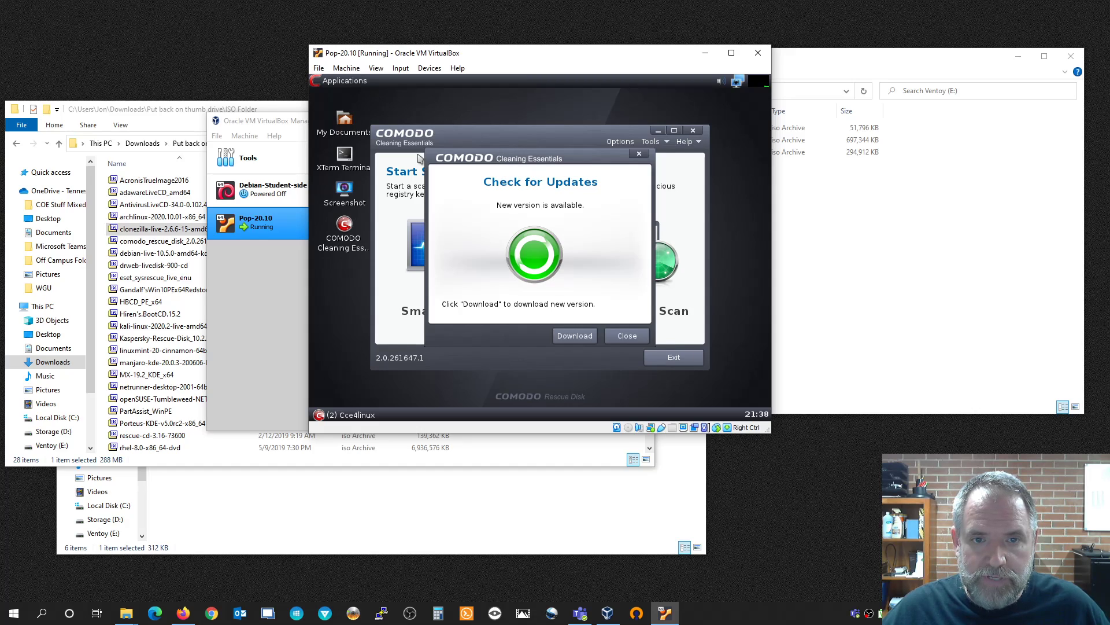
# - Open the save dialog for the new COMODO Cleaning Essentials version, cancel it, and close the update check
pyautogui.click(575, 336)
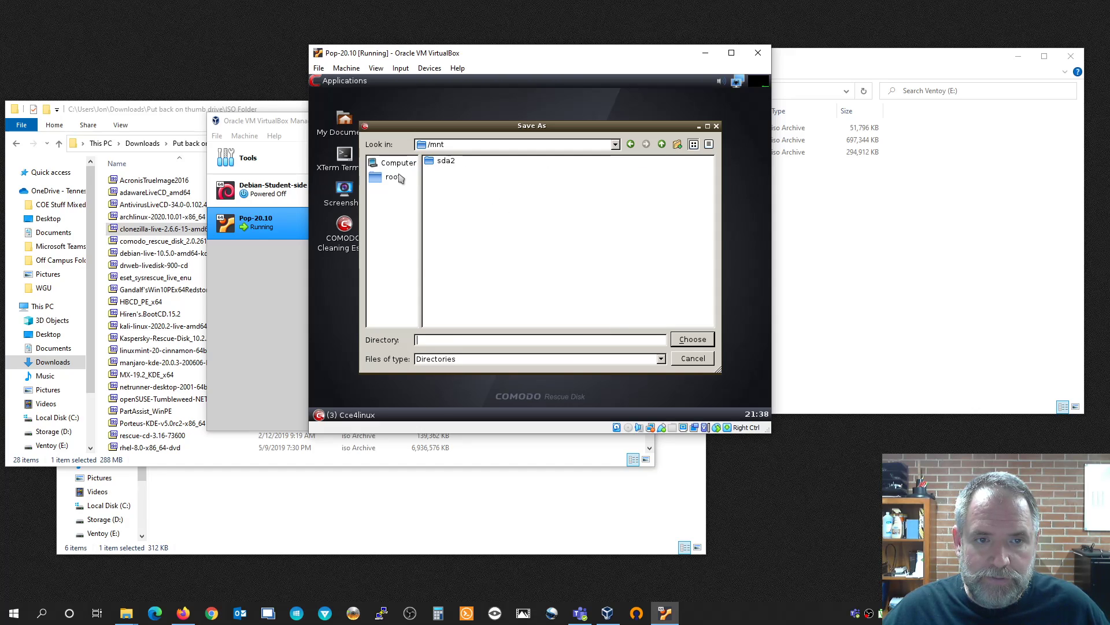
pyautogui.click(687, 359)
pyautogui.click(623, 335)
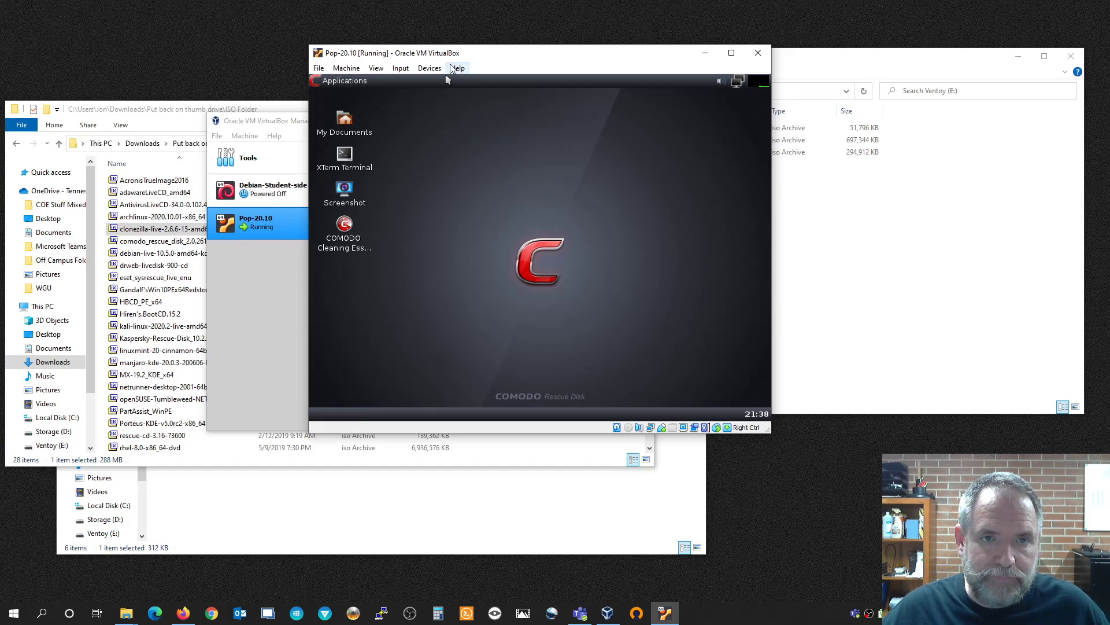
# - Switch to Firefox, open the Ventoy website's main page, and review the Features list
pyautogui.click(183, 612)
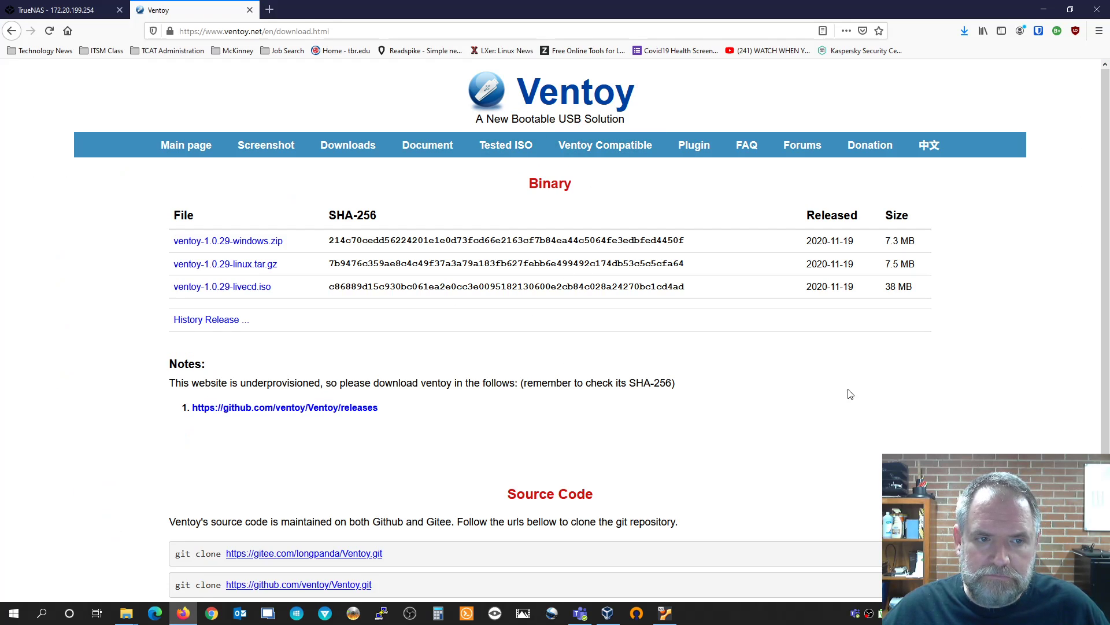
pyautogui.click(185, 145)
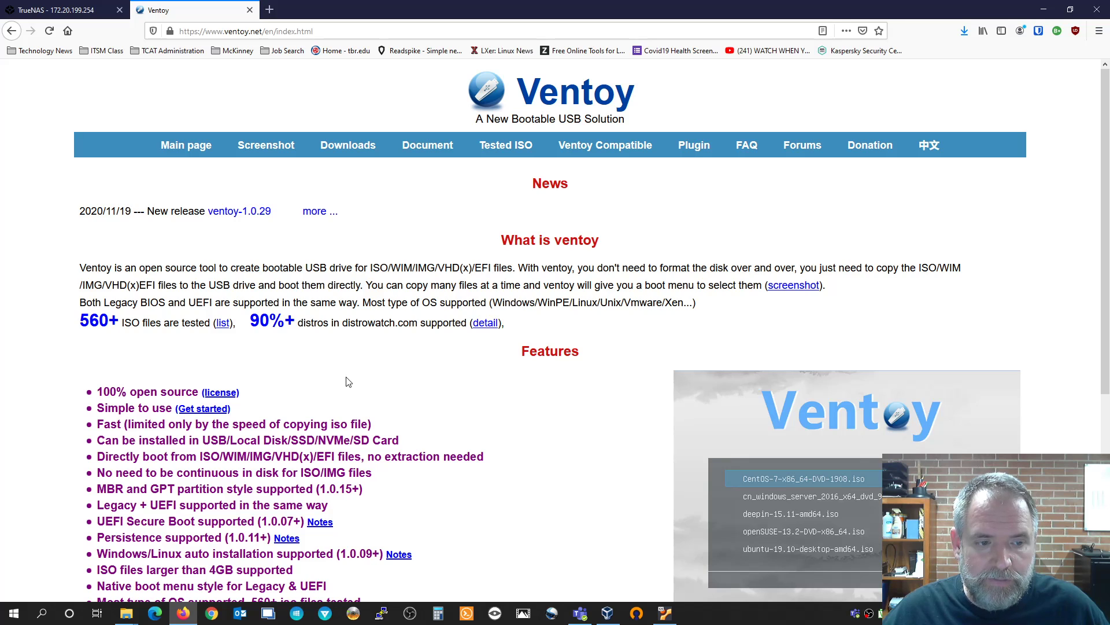
pyautogui.scroll(-4, 626, 552)
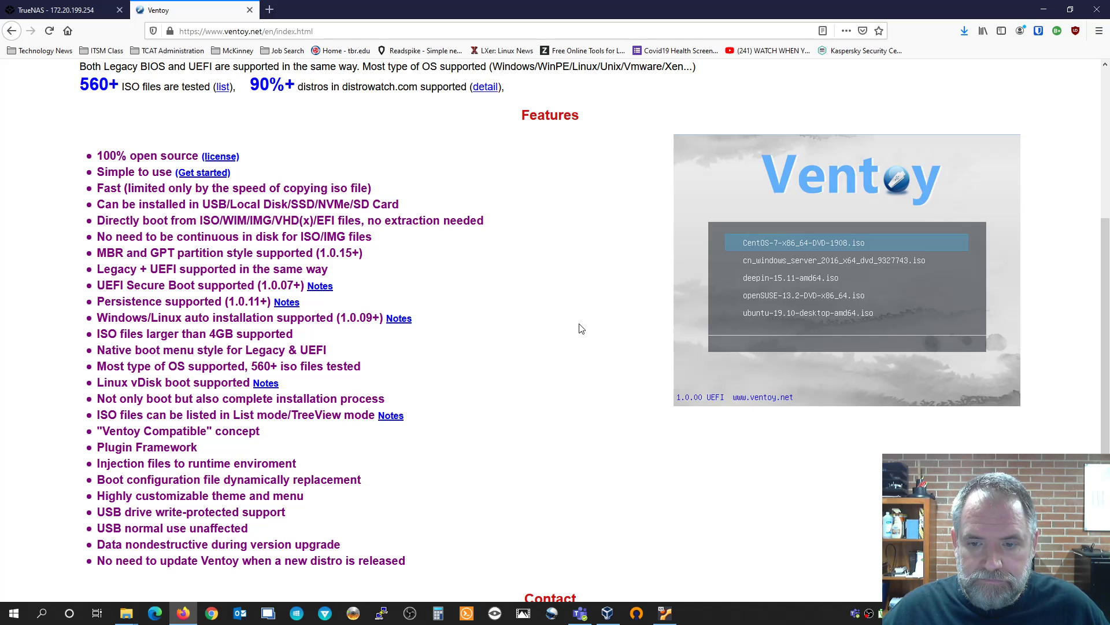
pyautogui.scroll(4, 596, 417)
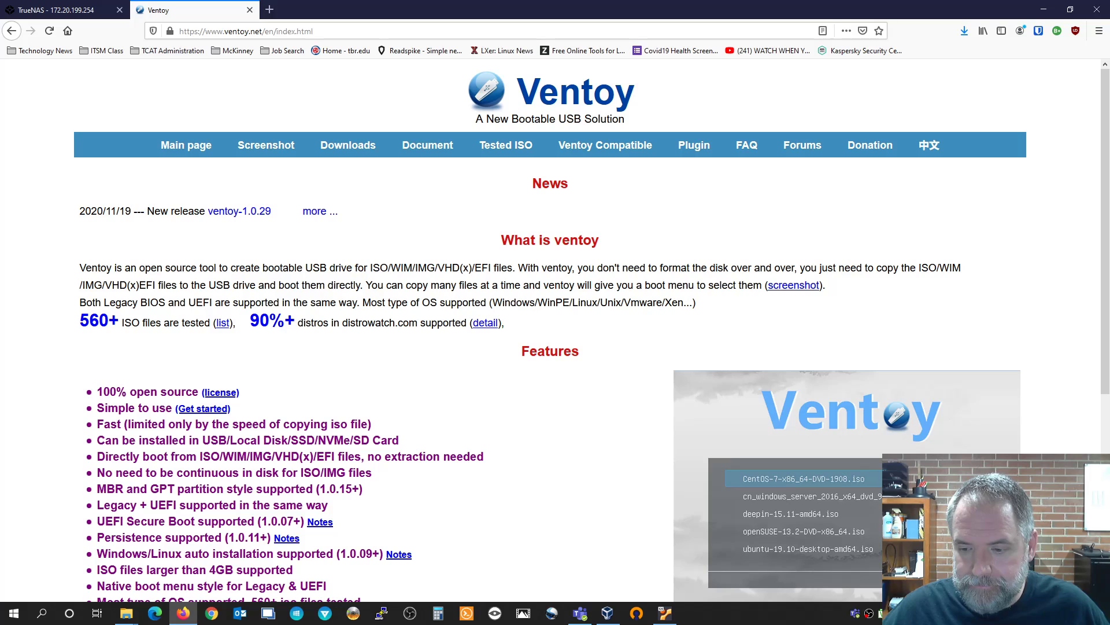
pyautogui.rightClick(869, 613)
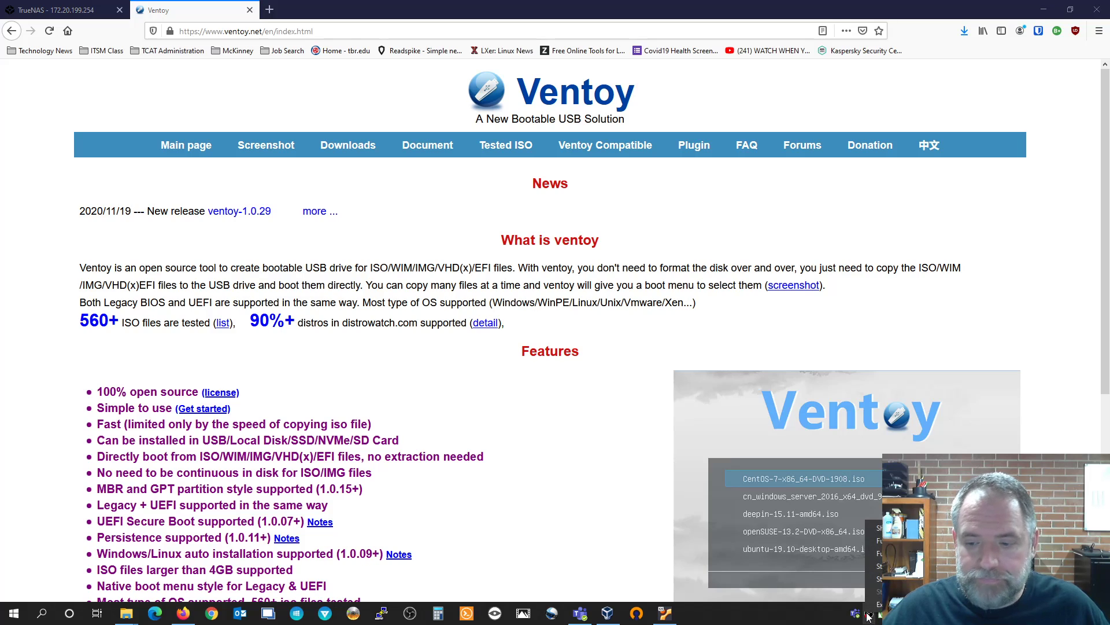